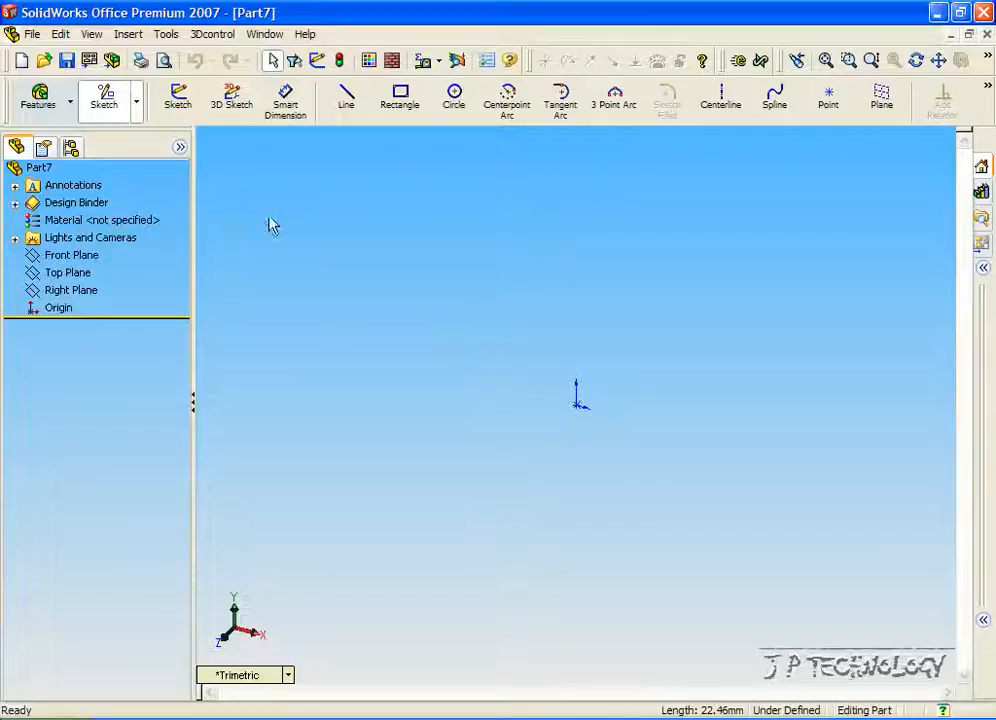
Step: Start a sketch on the Front Plane and draw a rectangle from the origin, about 106 mm wide and 71 mm high
{"action": "left_click", "coordinate": [178, 97]}
{"action": "left_click", "coordinate": [380, 237]}
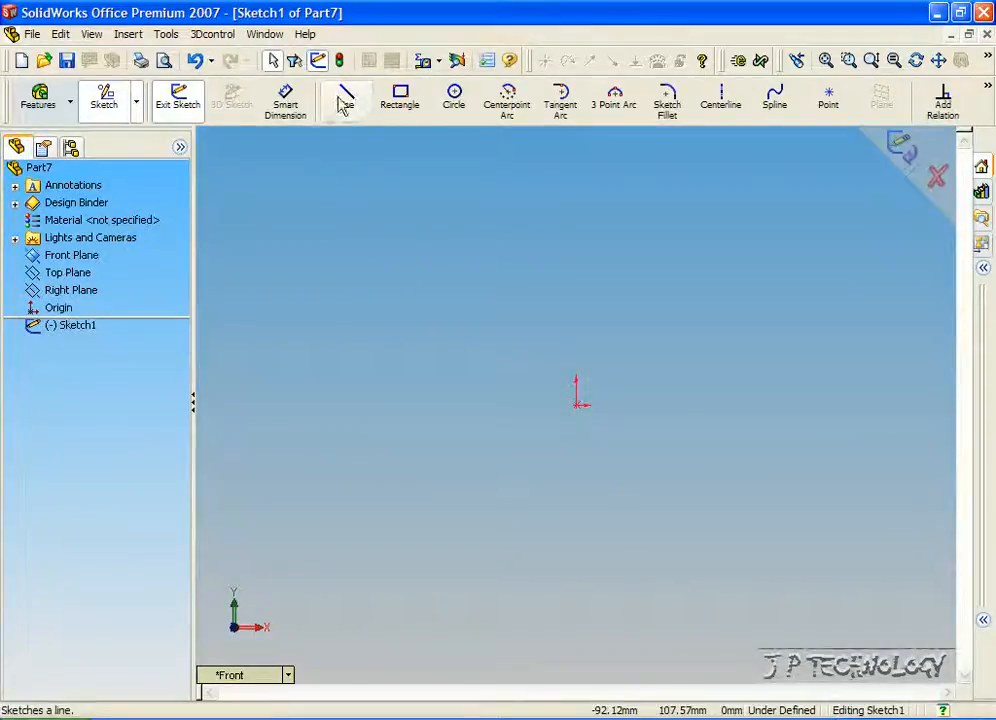
{"action": "left_click", "coordinate": [403, 103]}
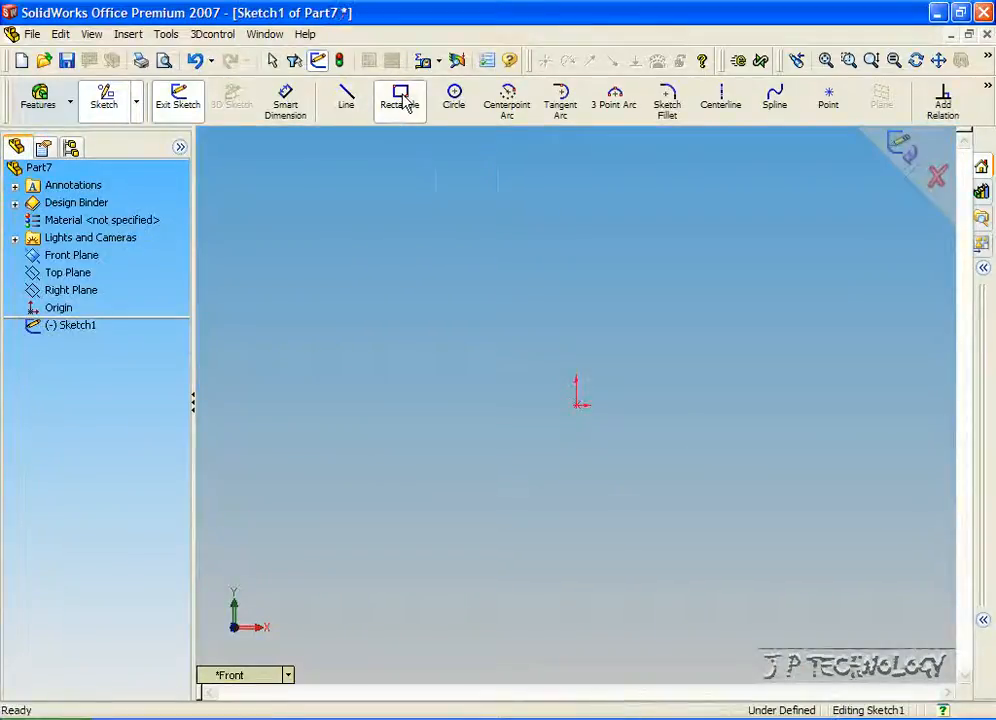
{"action": "mouse_move", "coordinate": [576, 405]}
{"action": "left_mouse_down"}
{"action": "mouse_move", "coordinate": [796, 338]}
{"action": "mouse_move", "coordinate": [814, 207]}
{"action": "mouse_move", "coordinate": [847, 213]}
{"action": "mouse_move", "coordinate": [849, 223]}
{"action": "left_mouse_up"}
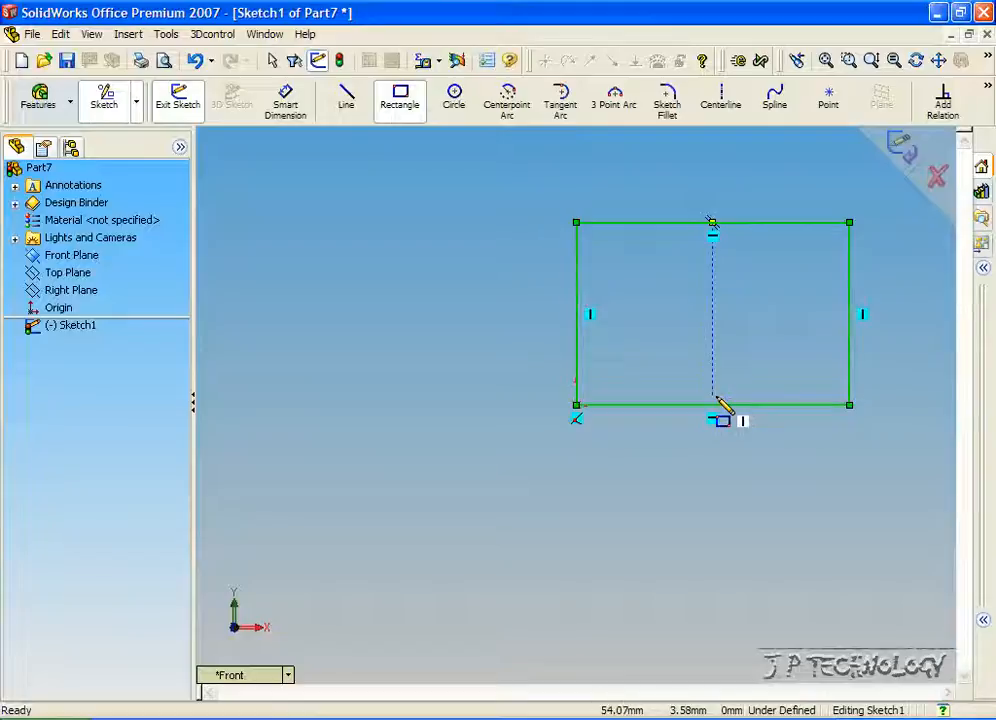
Step: Use Split Entities to split the rectangle's upper edge and left edge, each at a point near the upper-left corner
{"action": "left_click", "coordinate": [346, 101]}
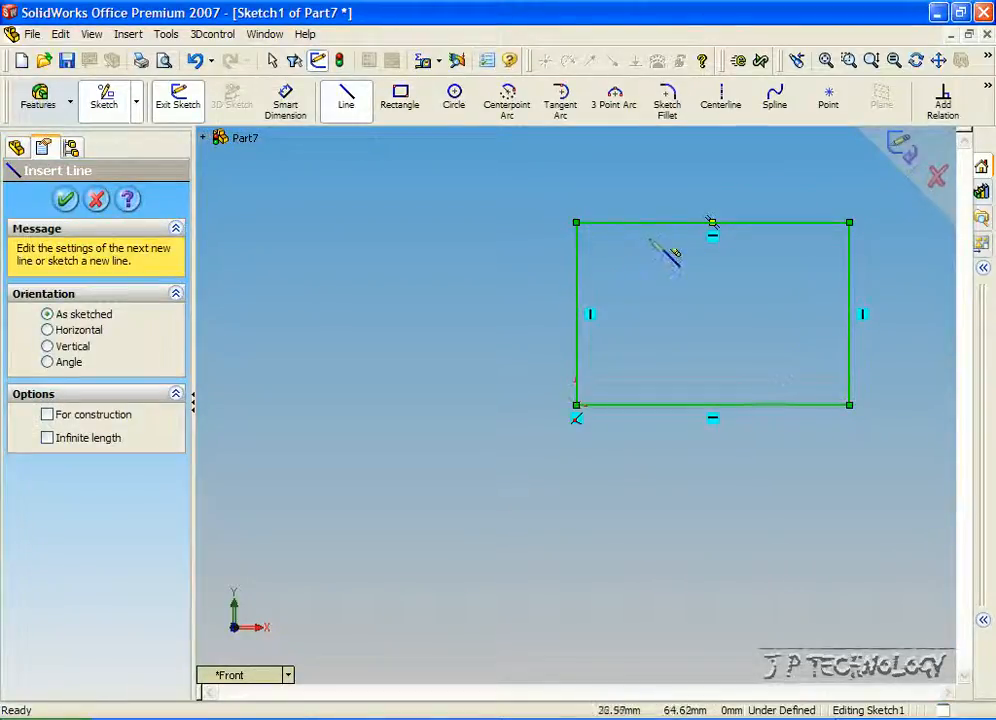
{"action": "left_click", "coordinate": [168, 38]}
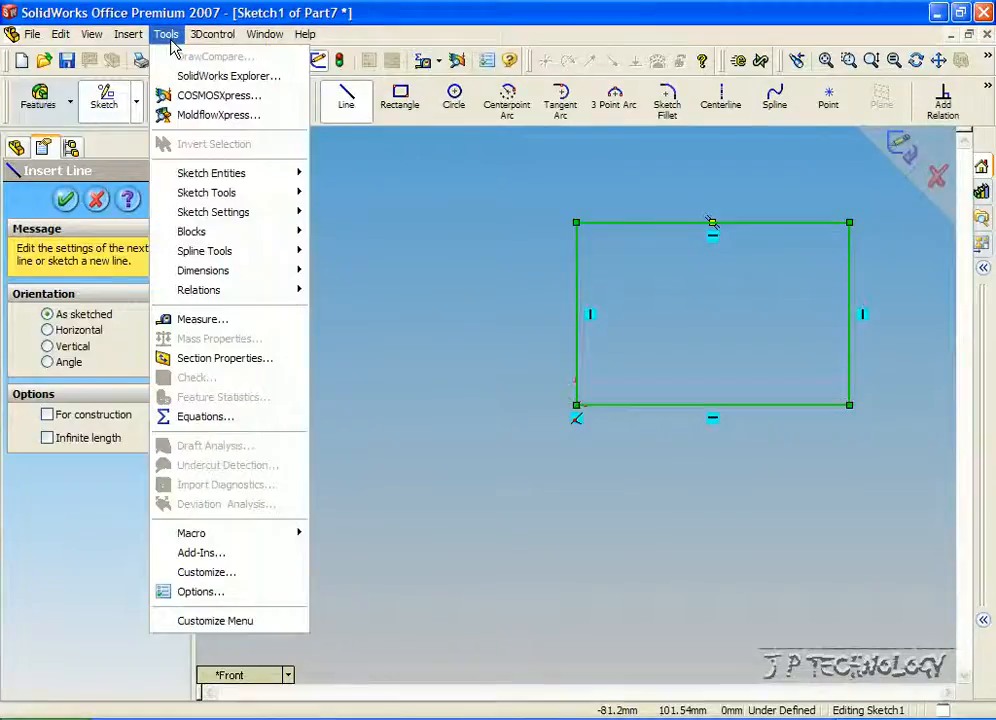
{"action": "mouse_move", "coordinate": [240, 194]}
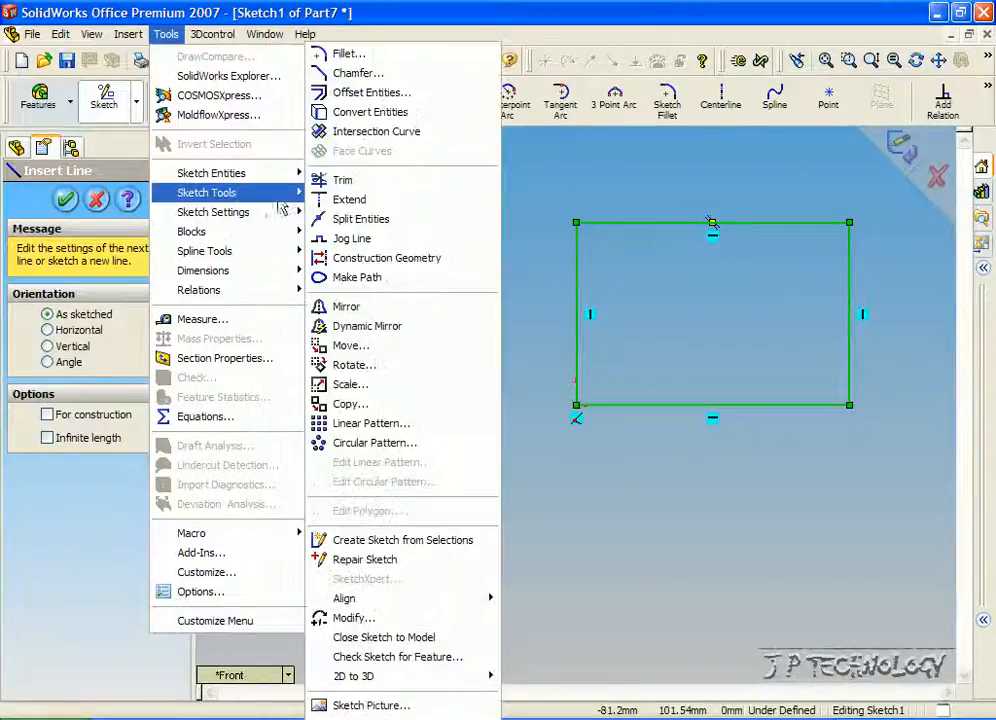
{"action": "left_click", "coordinate": [398, 228]}
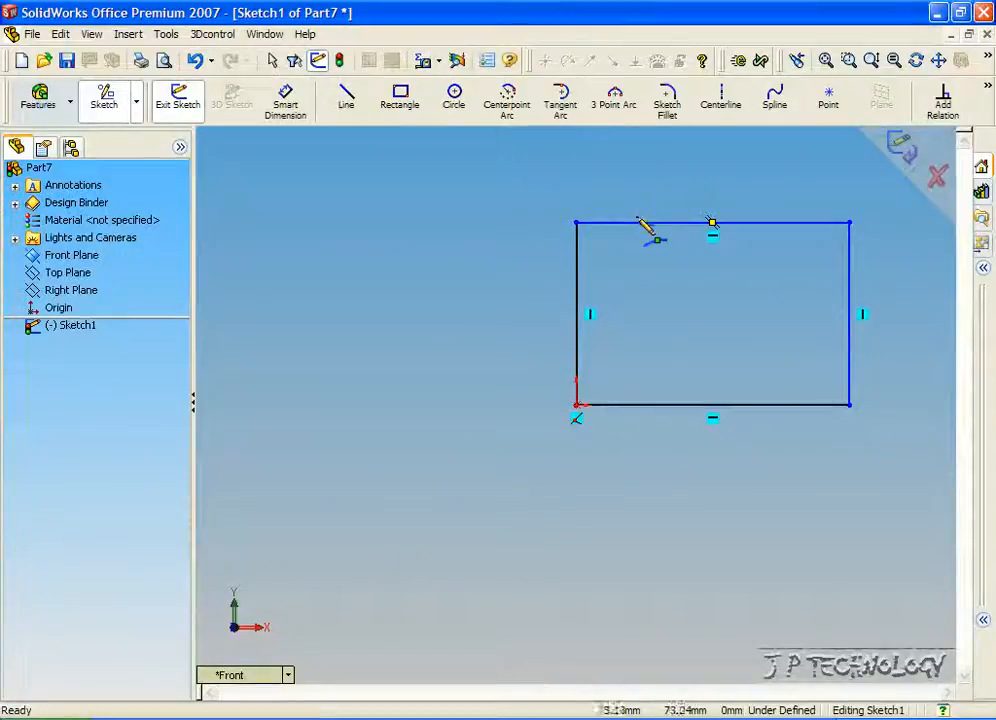
{"action": "left_click", "coordinate": [712, 222]}
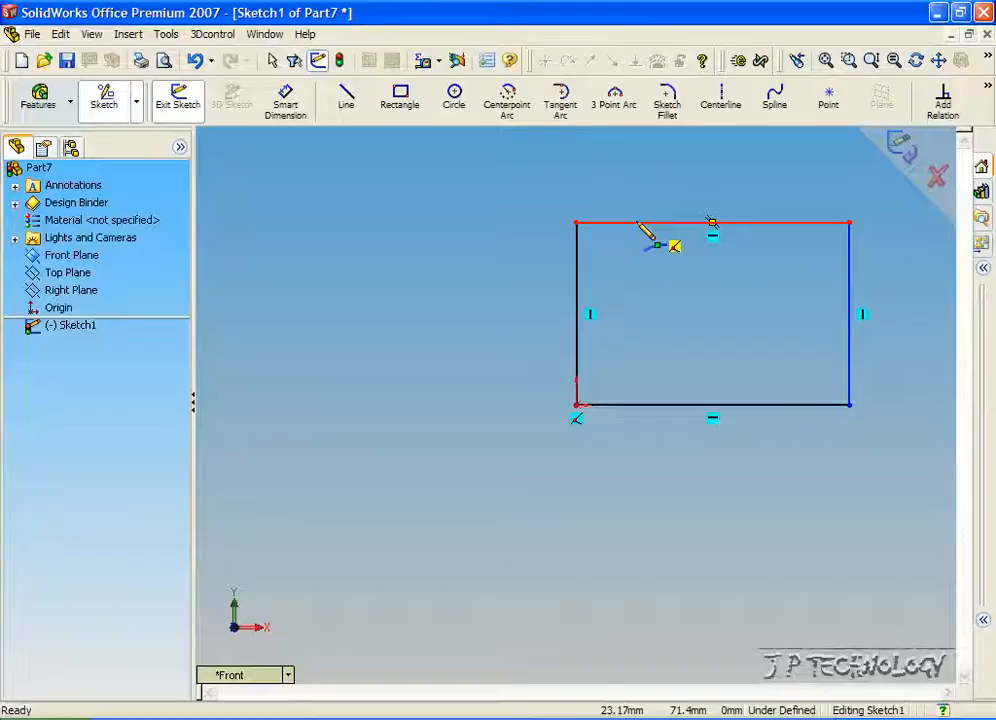
{"action": "left_click", "coordinate": [576, 314]}
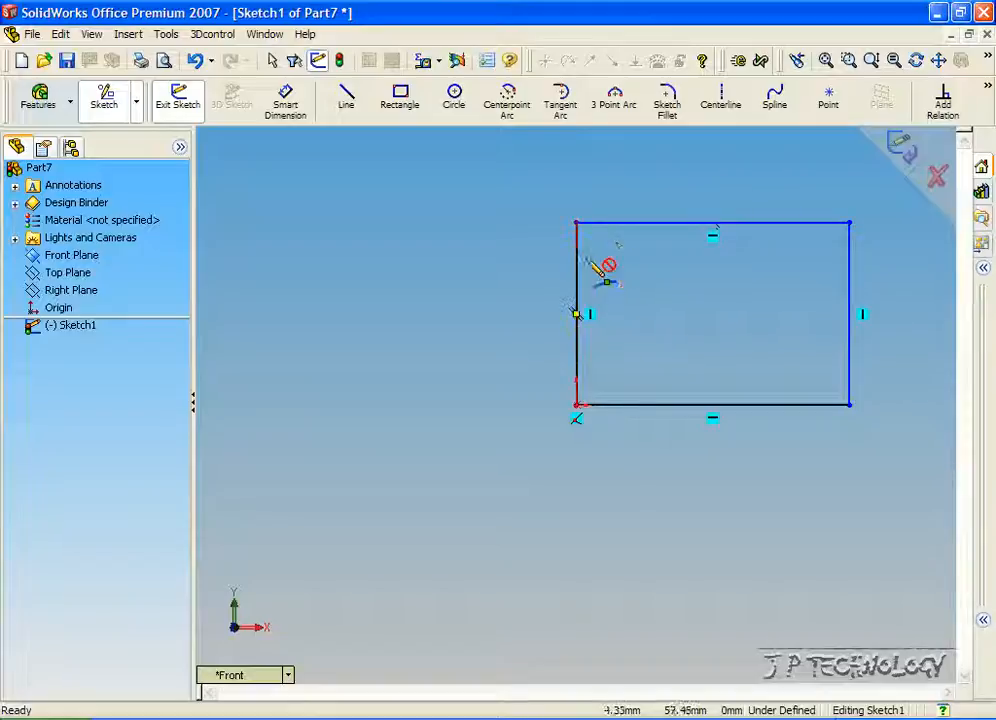
{"action": "left_click", "coordinate": [641, 222]}
{"action": "left_click", "coordinate": [577, 278]}
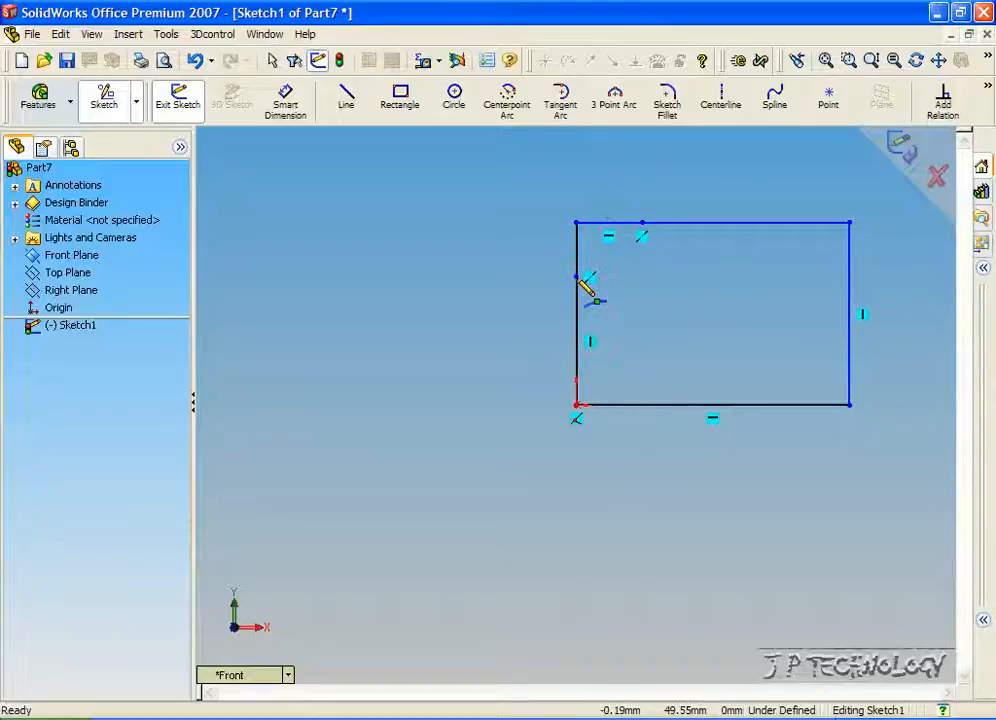
Step: Dimension the horizontal distance from the upper-left corner to the split point on the upper edge as 25 mm
{"action": "left_click", "coordinate": [285, 102]}
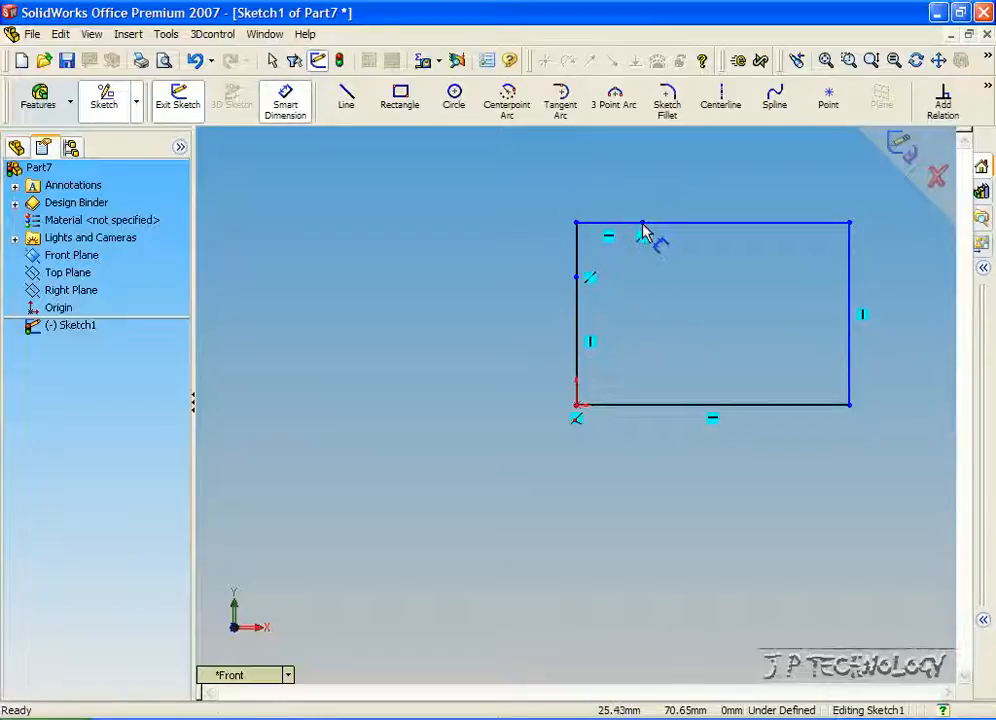
{"action": "left_click", "coordinate": [642, 223]}
{"action": "left_click", "coordinate": [576, 223]}
{"action": "left_click", "coordinate": [598, 190]}
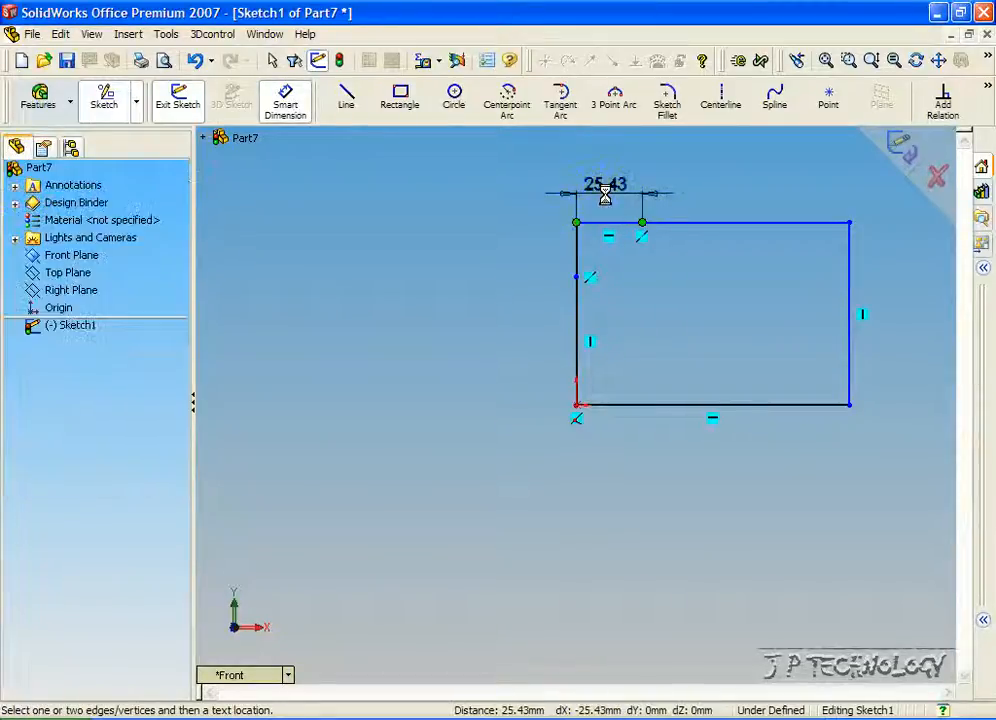
{"action": "type", "text": "2"}
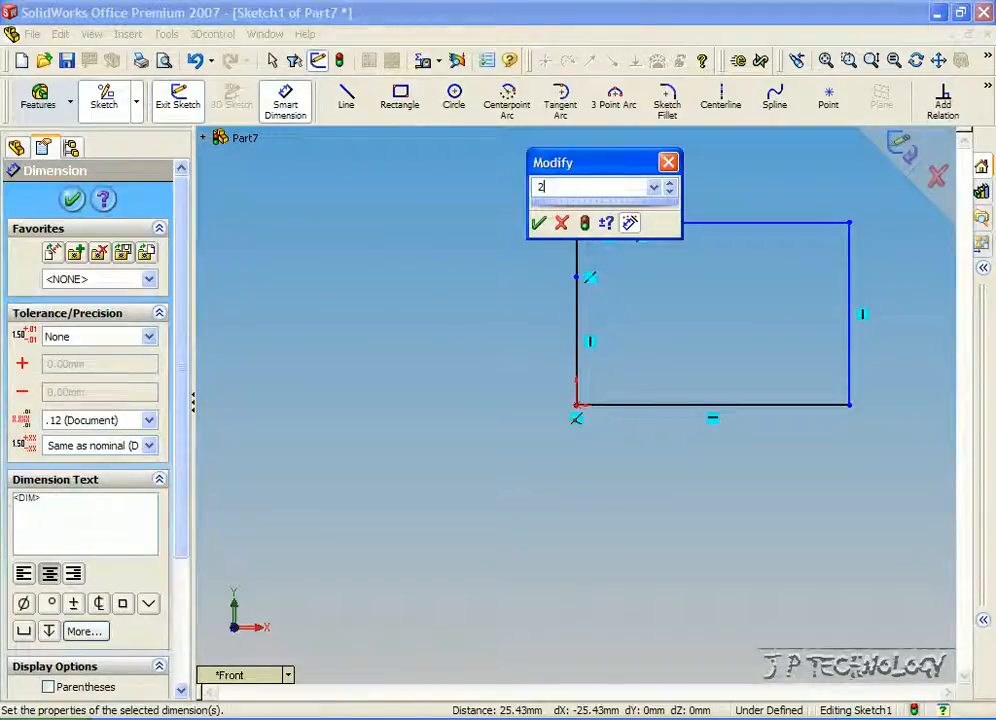
{"action": "type", "text": "5"}
{"action": "key", "text": "Return"}
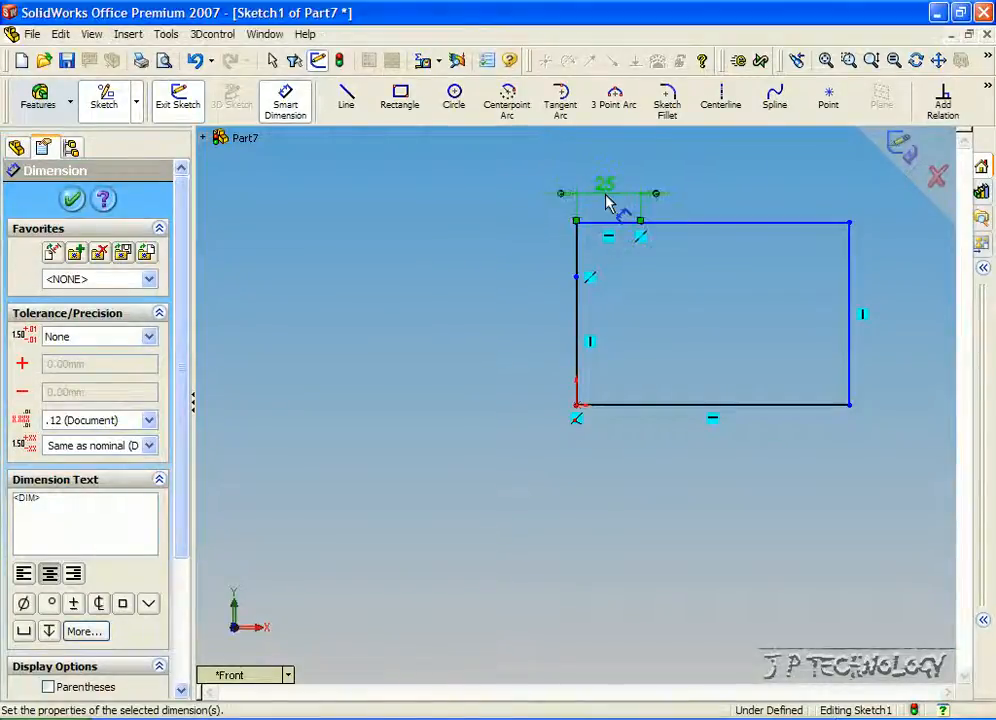
Step: Dimension the vertical distance from the upper-left corner to the split point on the left edge as 25 mm
{"action": "left_click", "coordinate": [577, 277]}
{"action": "left_click", "coordinate": [577, 223]}
{"action": "left_click", "coordinate": [512, 250]}
{"action": "type", "text": "25"}
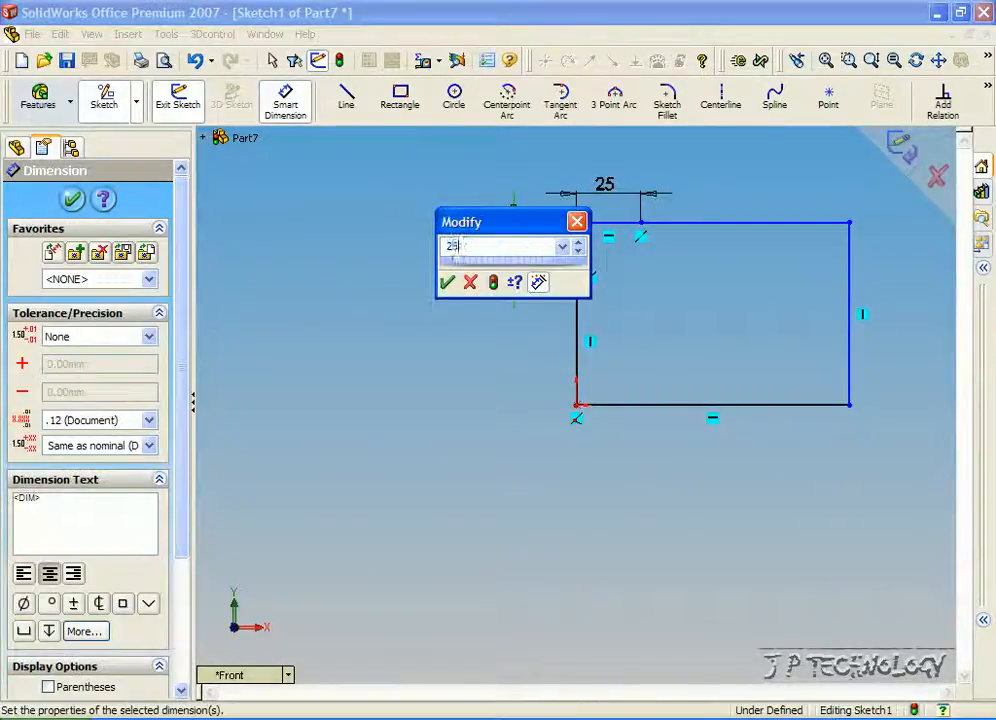
{"action": "key", "text": "Return"}
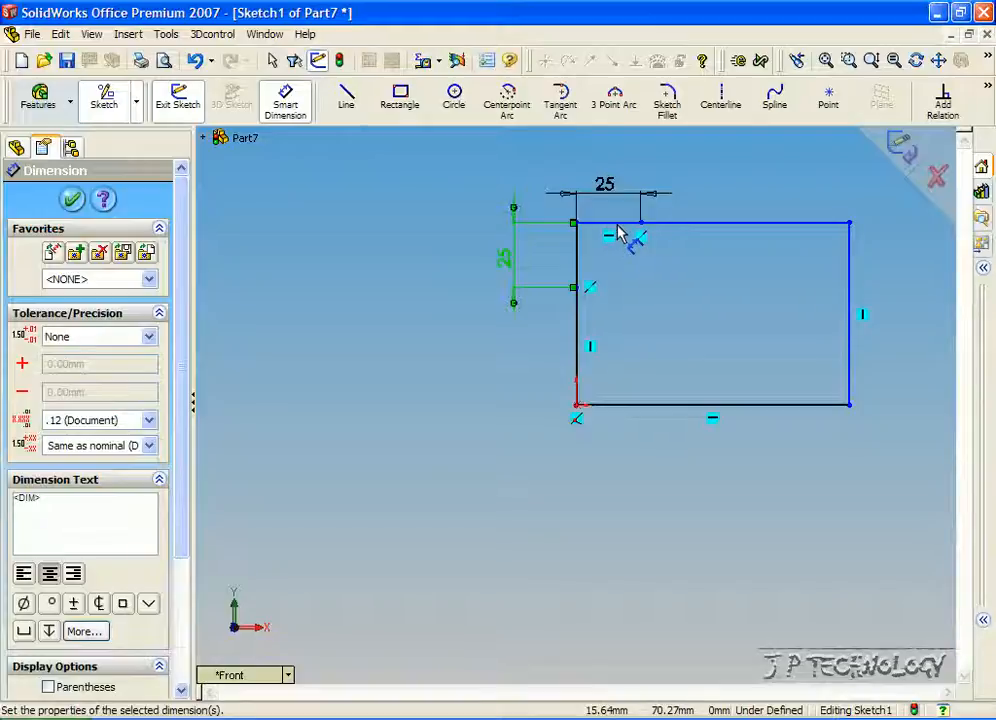
Step: Delete the rectangle's remaining line segments, keeping only the two 25 mm segments that meet at the upper-left corner
{"action": "left_click", "coordinate": [273, 61]}
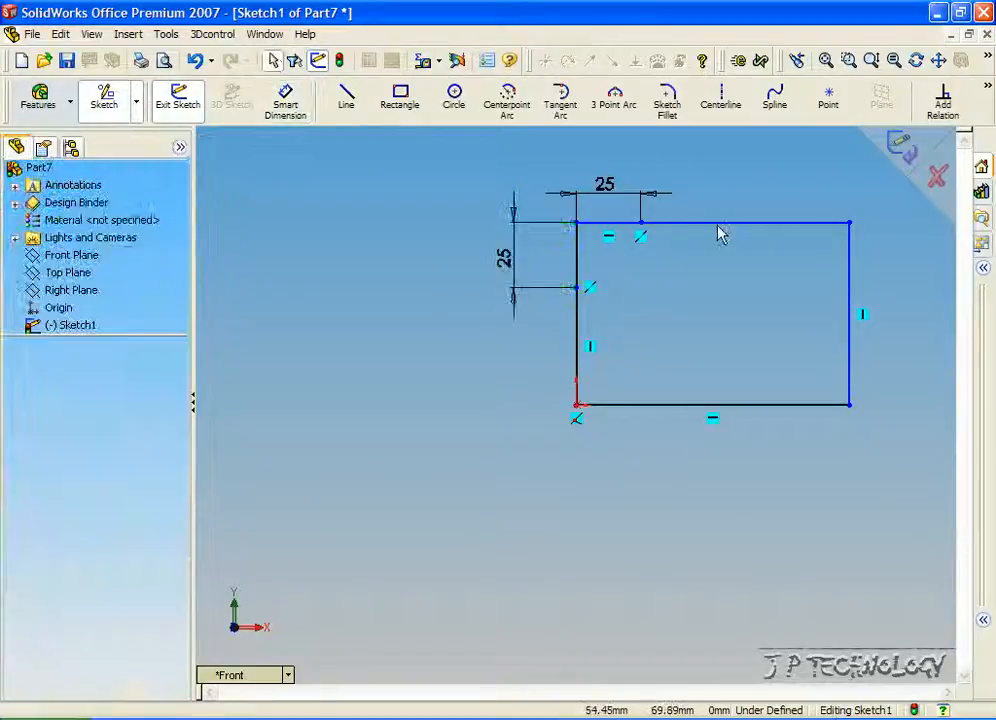
{"action": "left_click", "coordinate": [719, 225]}
{"action": "key", "text": "Delete"}
{"action": "left_click", "coordinate": [848, 312]}
{"action": "key", "text": "Delete"}
{"action": "left_click", "coordinate": [775, 406]}
{"action": "key", "text": "Delete"}
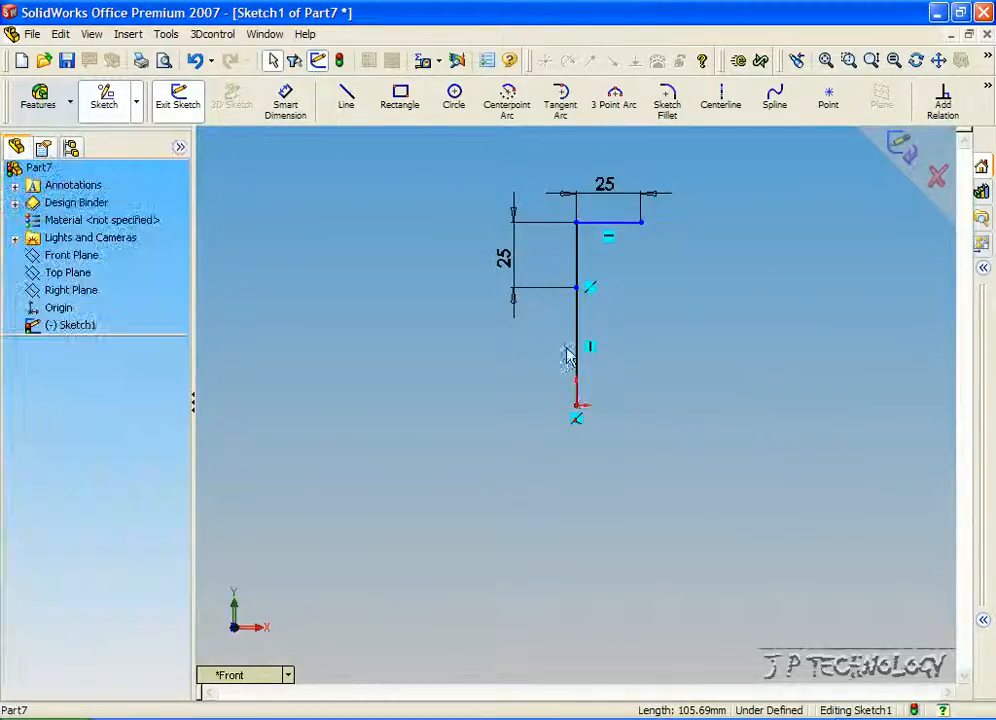
{"action": "left_click", "coordinate": [577, 350]}
{"action": "key", "text": "Delete"}
{"action": "mouse_move", "coordinate": [668, 305]}
{"action": "middle_mouse_down"}
{"action": "mouse_move", "coordinate": [560, 307]}
{"action": "mouse_move", "coordinate": [638, 291]}
{"action": "mouse_move", "coordinate": [645, 304]}
{"action": "mouse_move", "coordinate": [646, 290]}
{"action": "middle_mouse_up"}
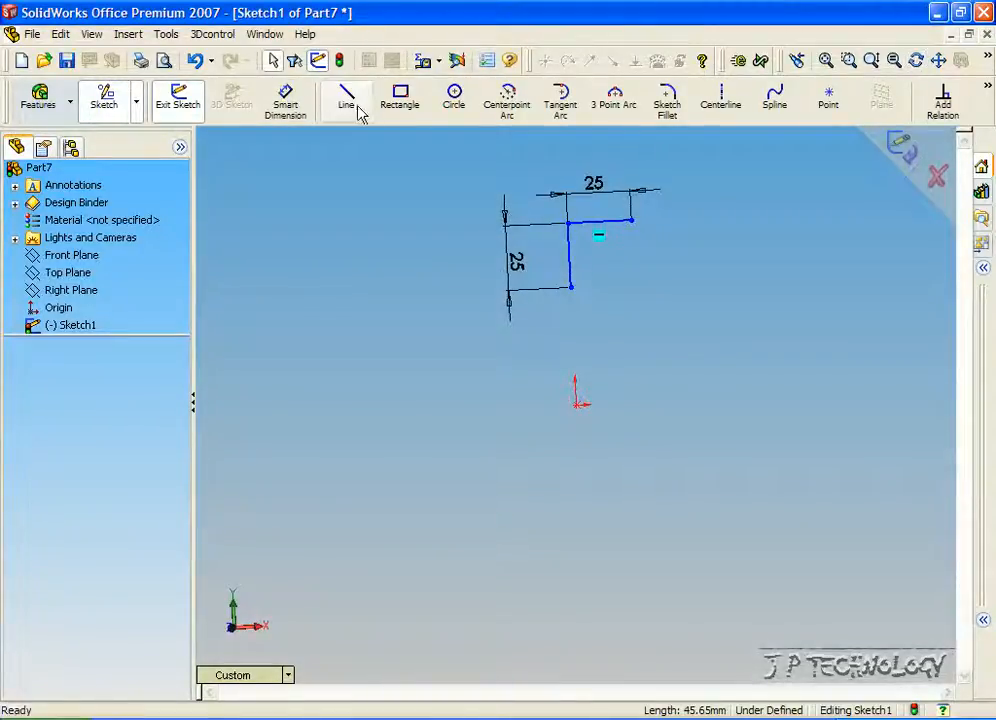
Step: Sketch two connected perpendicular lines beside the dimensioned segments, and discard all changes to the sketch
{"action": "left_click", "coordinate": [350, 107]}
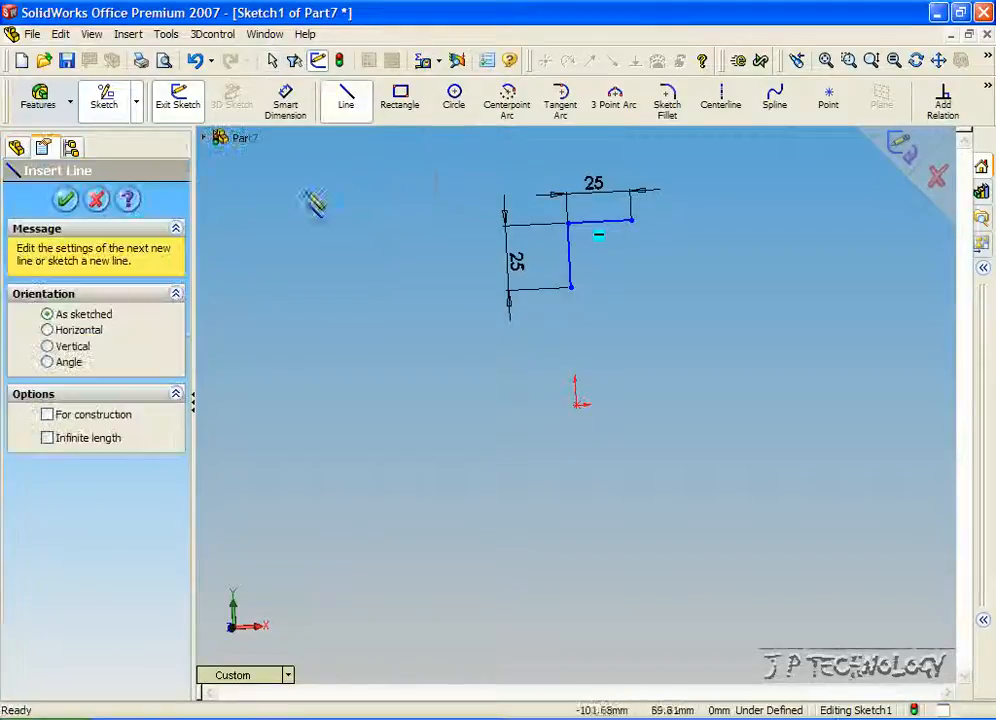
{"action": "left_click", "coordinate": [307, 305]}
{"action": "left_click", "coordinate": [307, 207]}
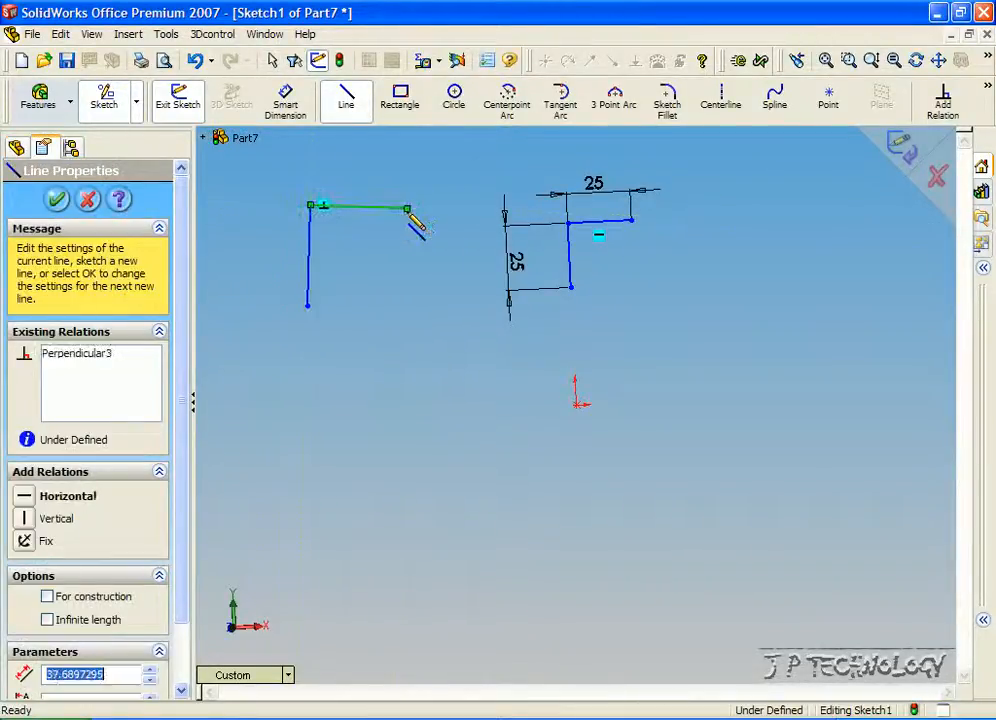
{"action": "left_click", "coordinate": [407, 208]}
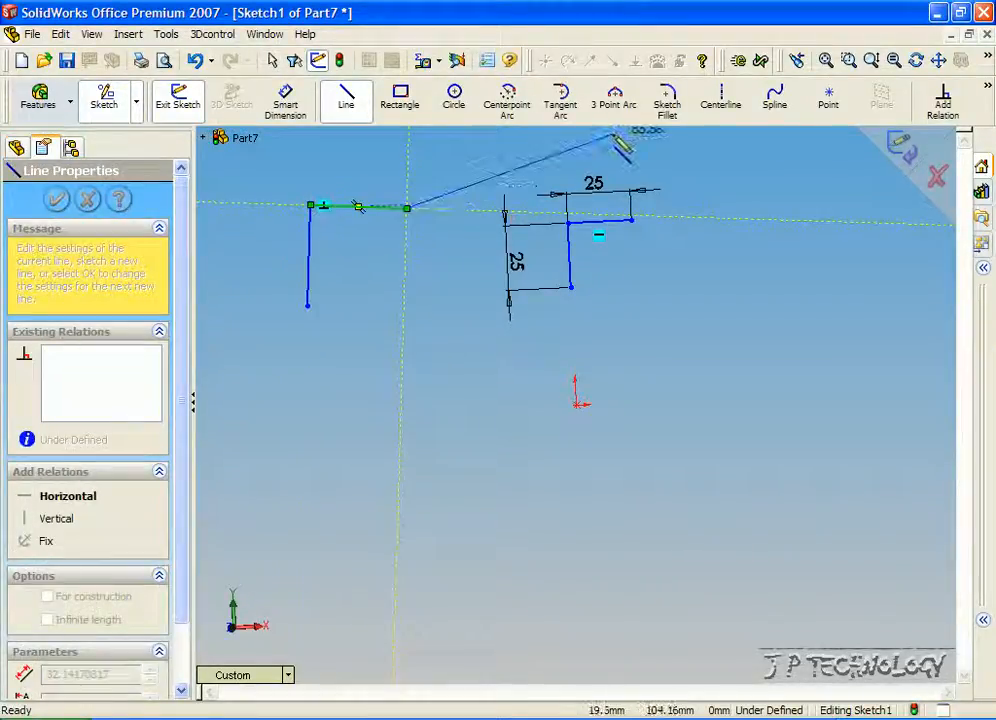
{"action": "left_click", "coordinate": [937, 176]}
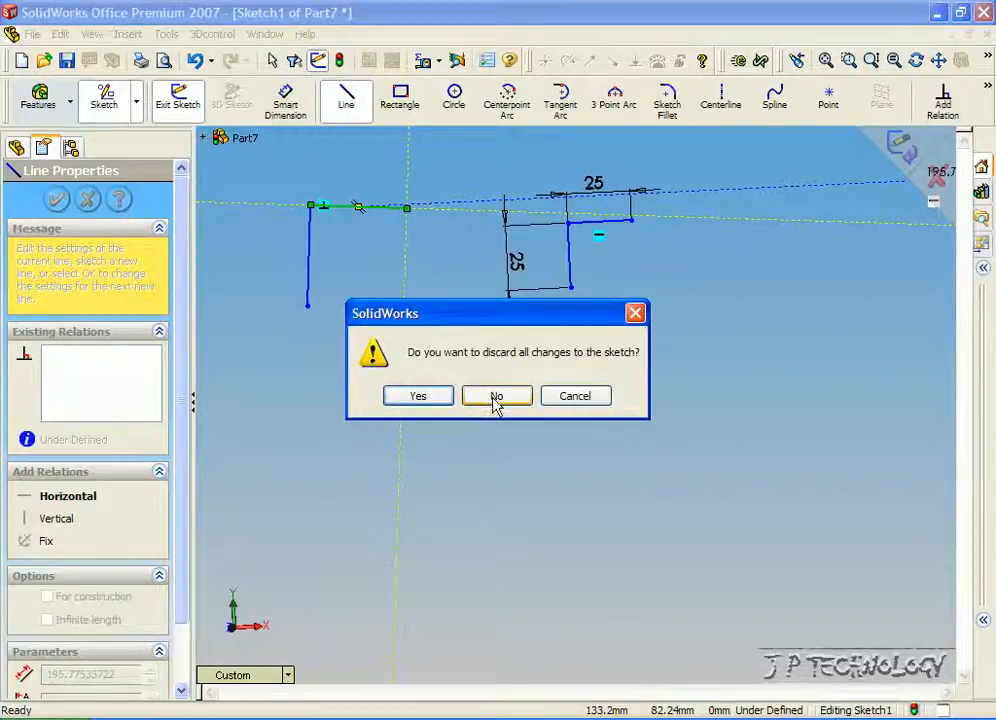
{"action": "left_click", "coordinate": [417, 397]}
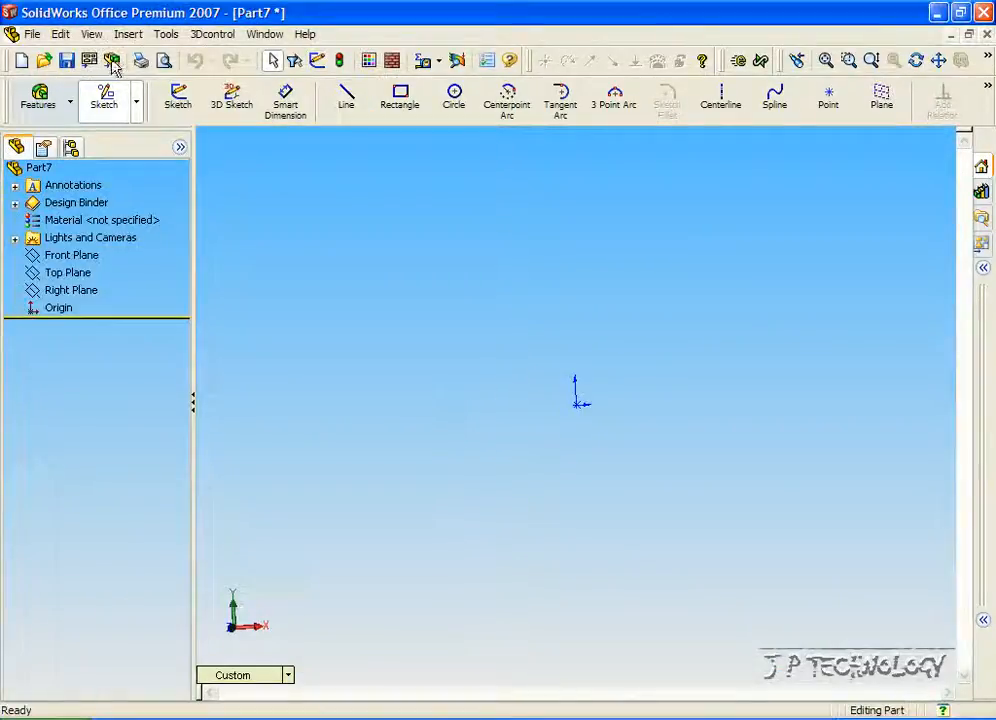
Step: Start a sketch on the Front Plane with a vertical line about 61 mm up from the origin and a connected horizontal line about 66 mm long
{"action": "left_click", "coordinate": [175, 99]}
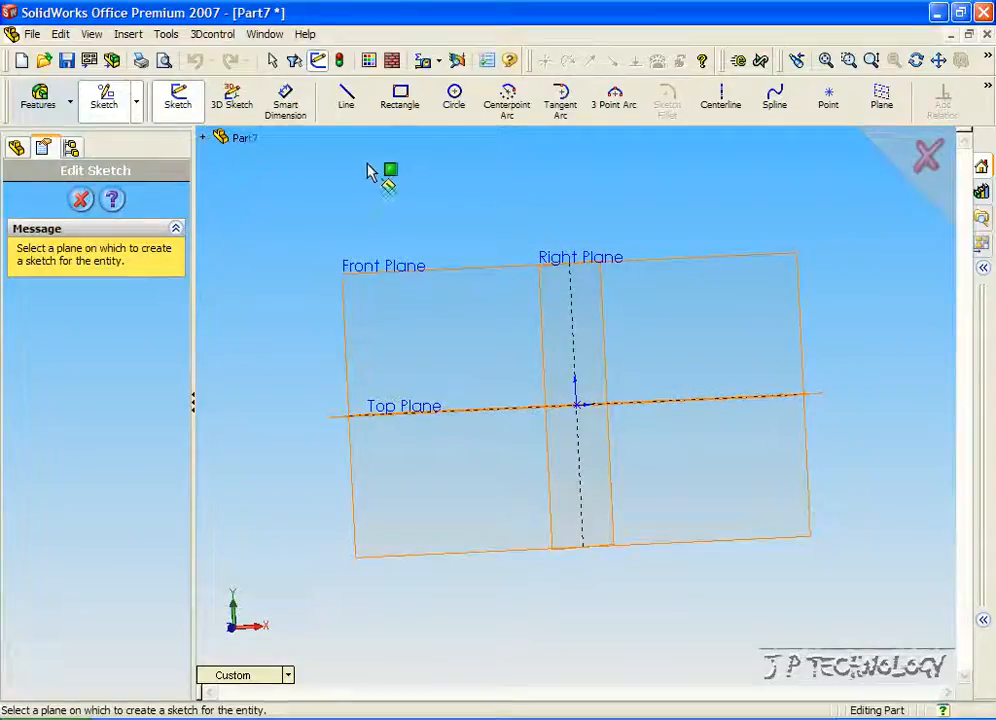
{"action": "left_click", "coordinate": [379, 279]}
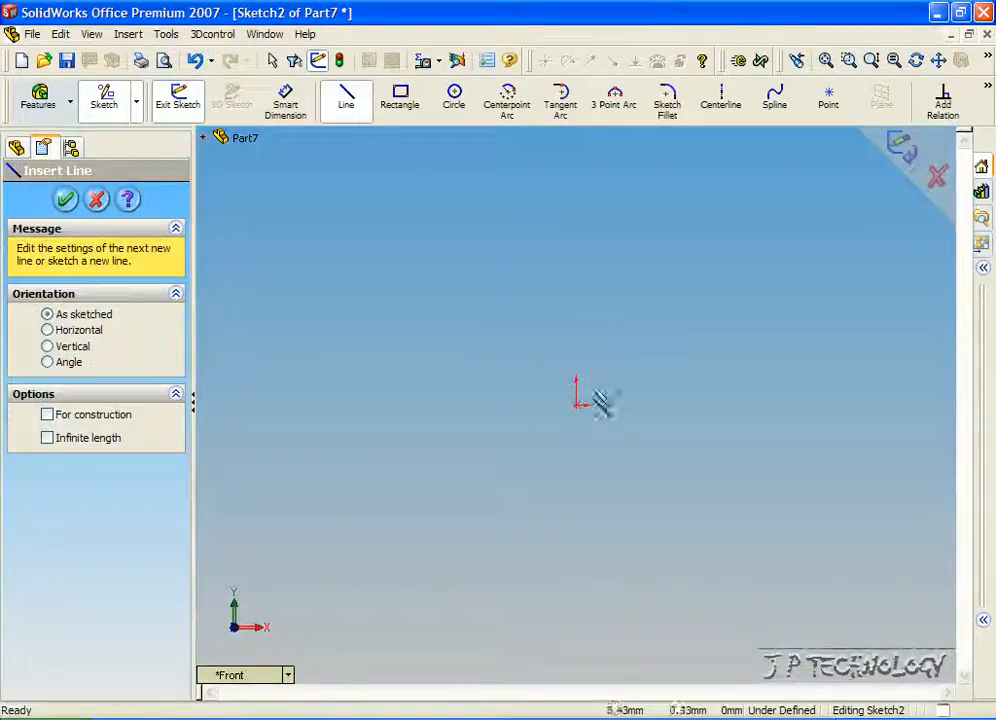
{"action": "left_click", "coordinate": [576, 405]}
{"action": "left_click", "coordinate": [576, 182]}
{"action": "left_click", "coordinate": [816, 182]}
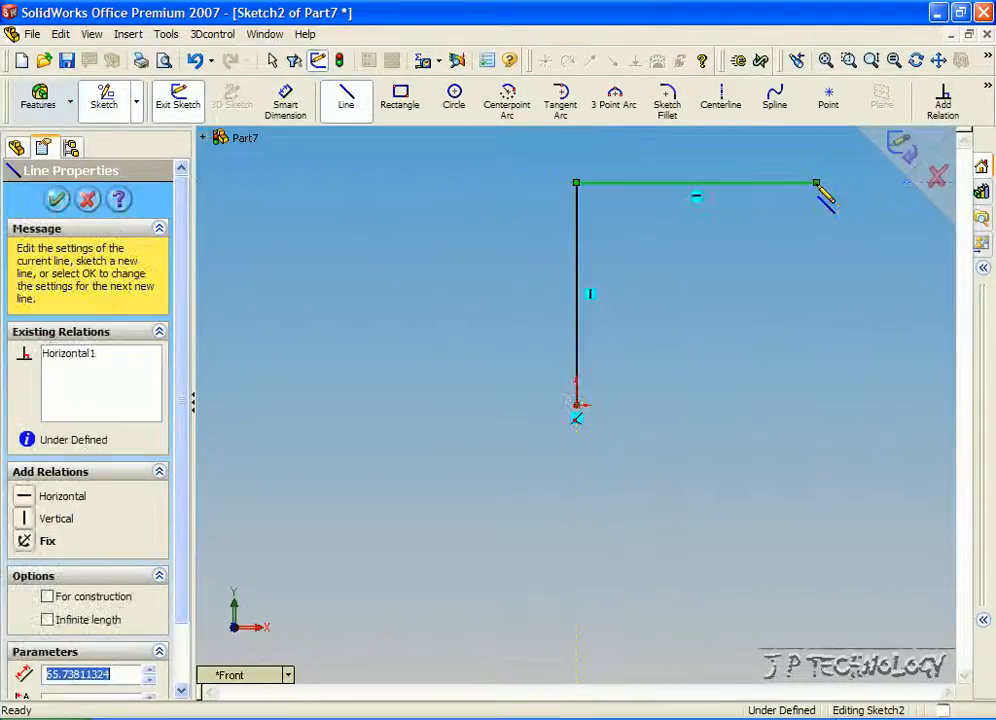
Step: Close the profile with a 3 Point Arc from the horizontal line's free end to the origin, bulging outward with a radius of about 49 mm
{"action": "left_click", "coordinate": [620, 110]}
{"action": "left_click", "coordinate": [816, 182]}
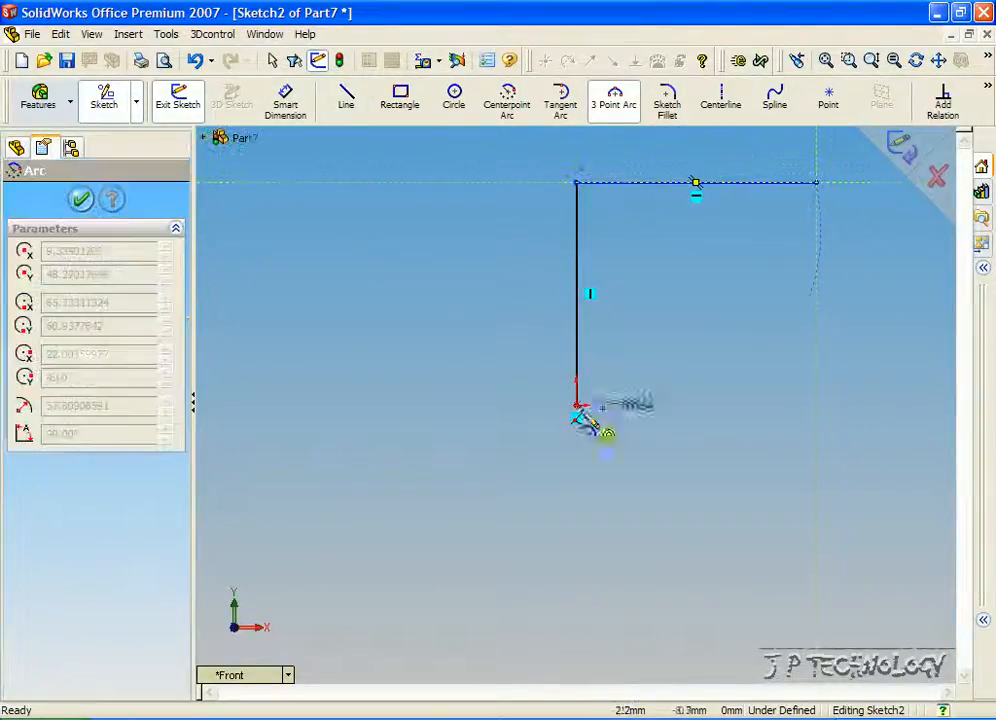
{"action": "left_click", "coordinate": [576, 405]}
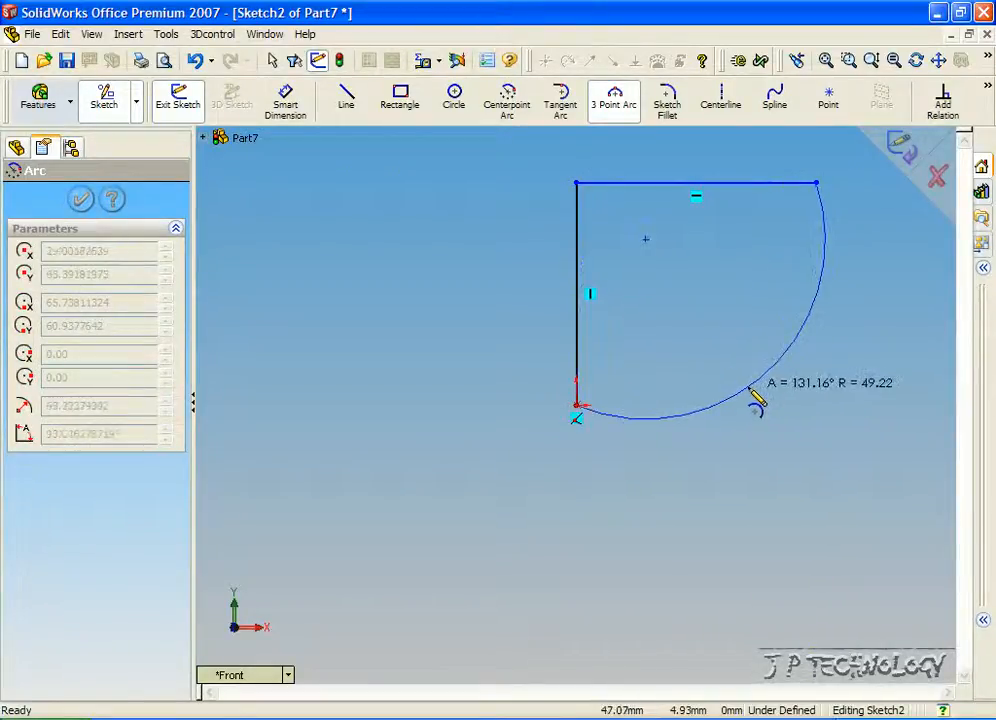
{"action": "left_click", "coordinate": [752, 393]}
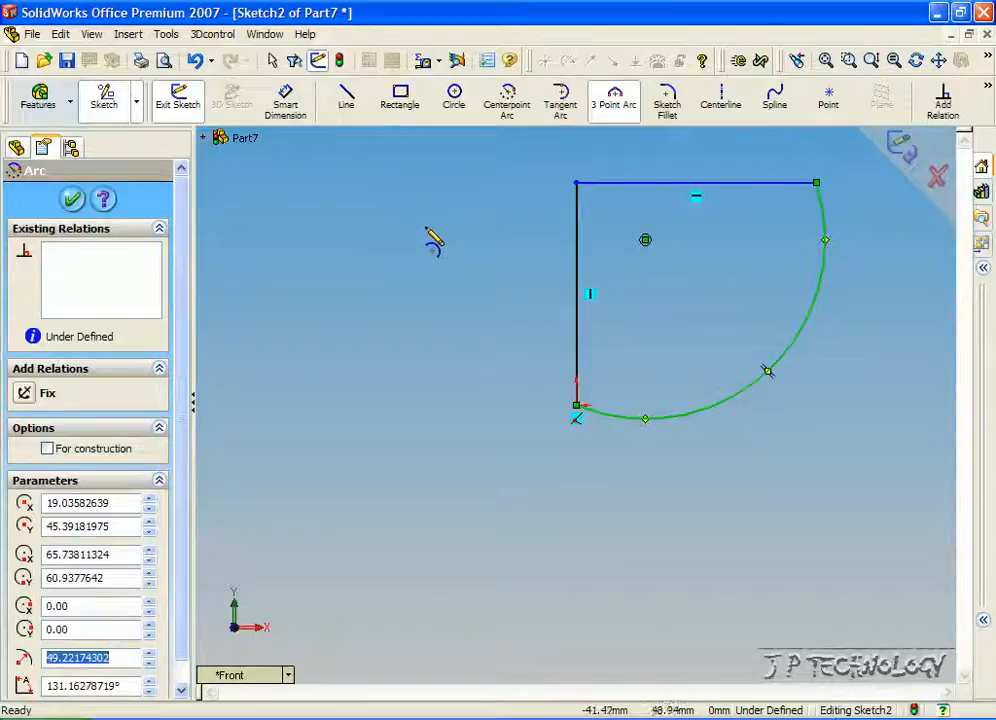
Step: Use Split Entities to split the arc at its right quadrant point
{"action": "left_click", "coordinate": [166, 34]}
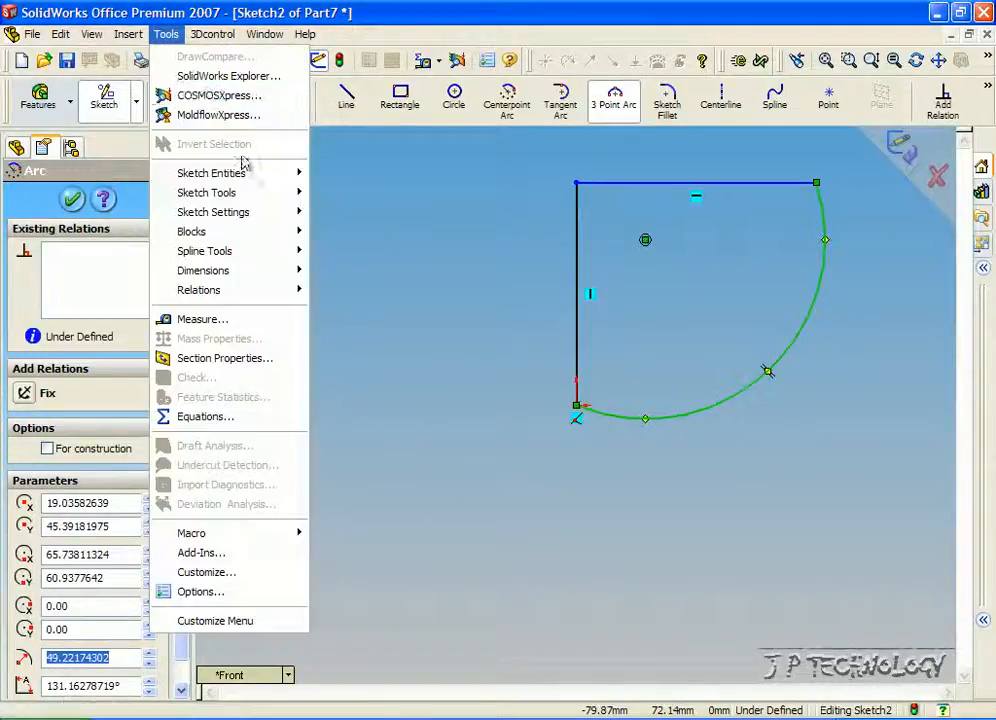
{"action": "mouse_move", "coordinate": [240, 203]}
{"action": "left_click", "coordinate": [360, 216]}
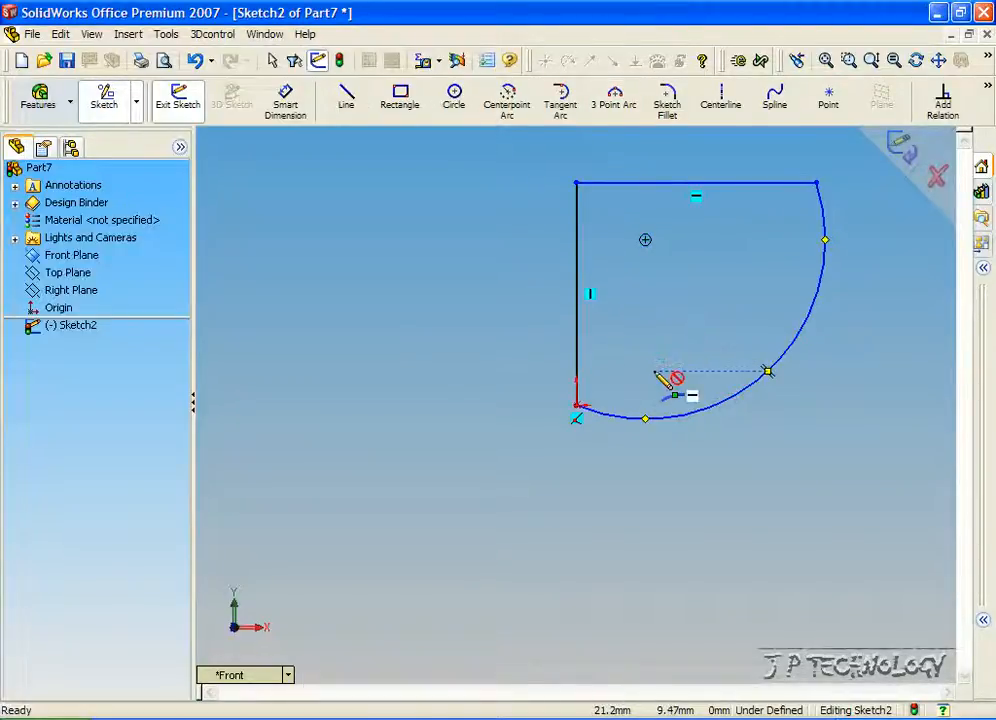
{"action": "left_click", "coordinate": [645, 417]}
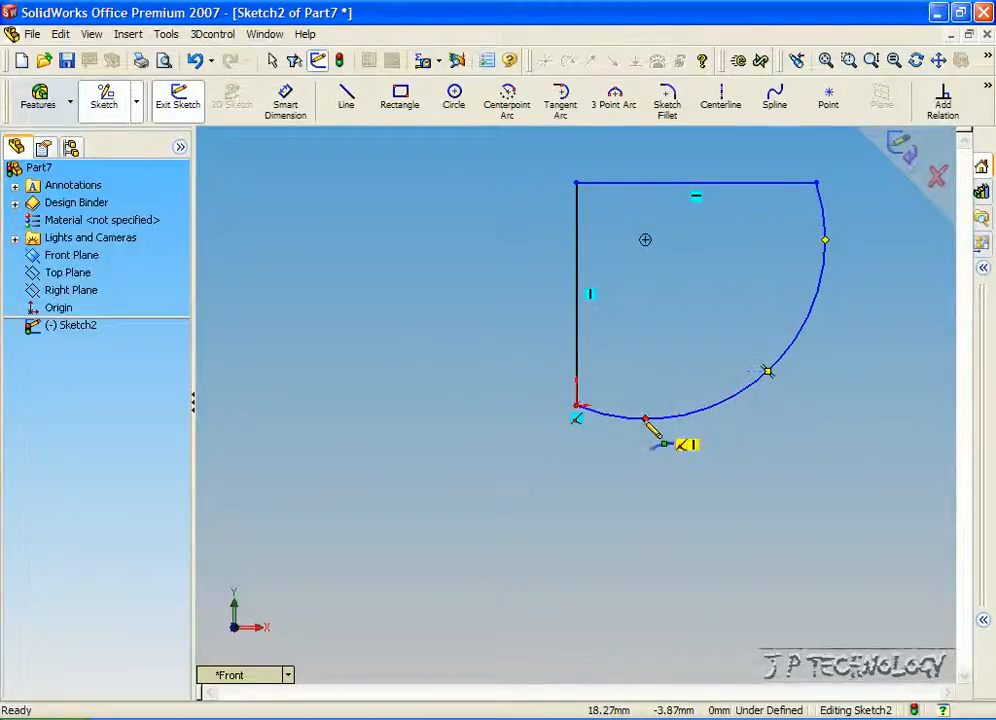
{"action": "left_click", "coordinate": [825, 240]}
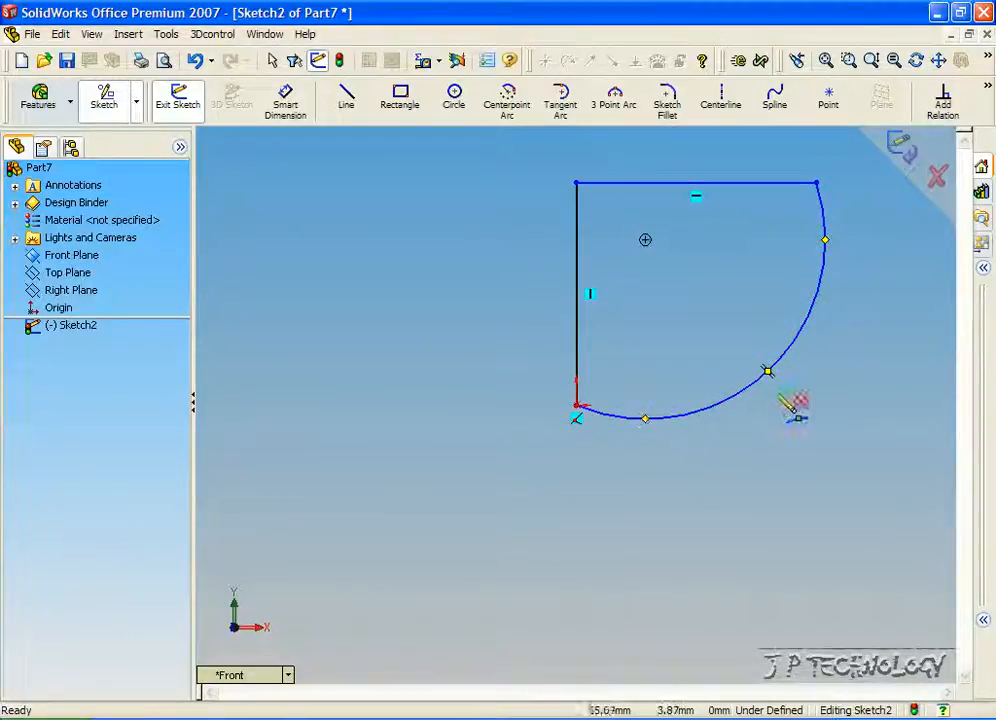
{"action": "left_click", "coordinate": [825, 240]}
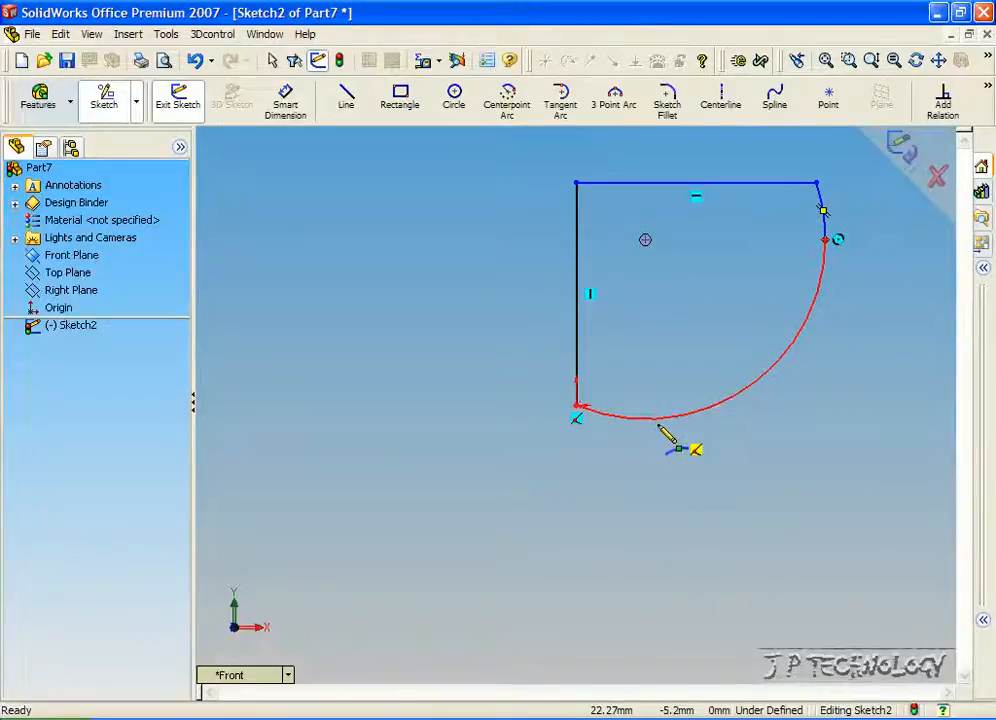
Step: Split the arc at its bottom quadrant point as well and delete the arc segment between the two quadrant points
{"action": "left_click", "coordinate": [649, 419]}
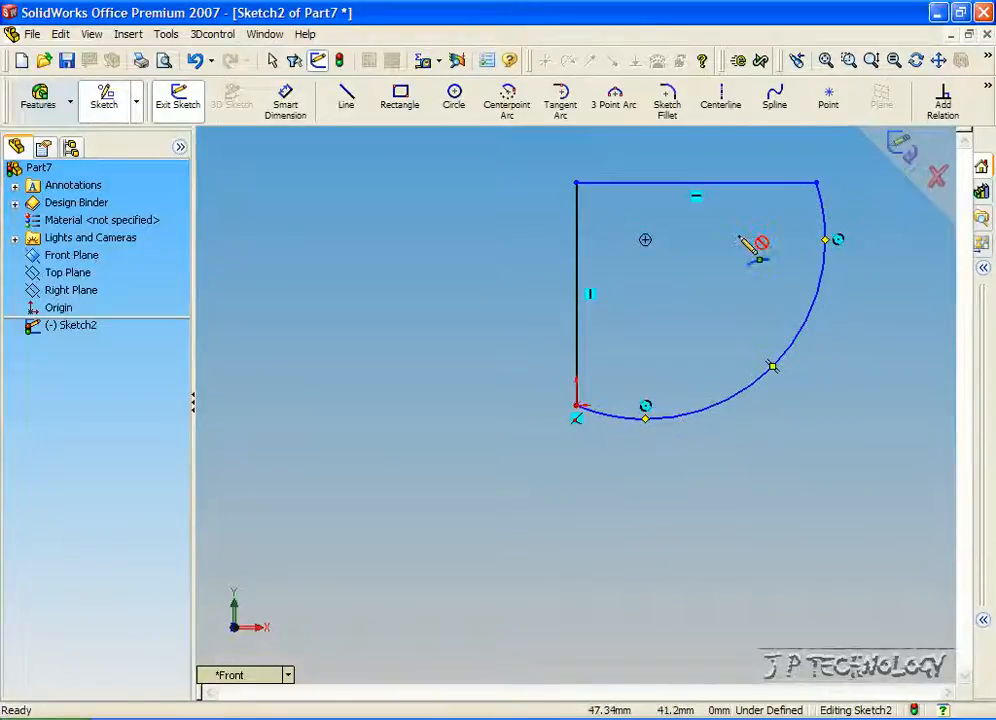
{"action": "left_click", "coordinate": [271, 60]}
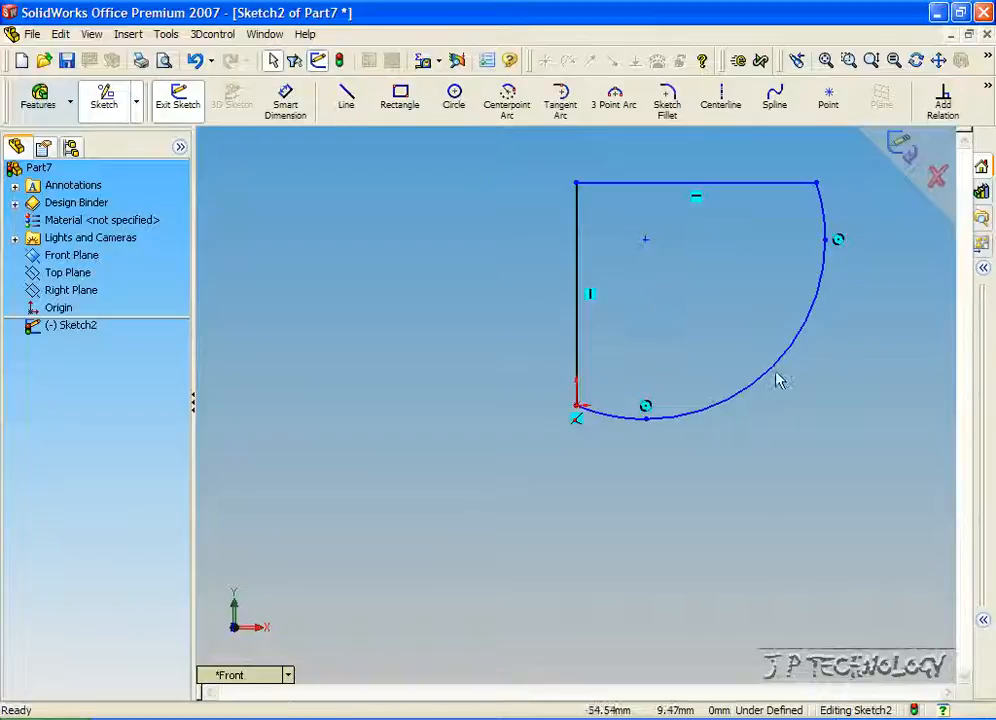
{"action": "left_click", "coordinate": [779, 380]}
{"action": "key", "text": "Delete"}
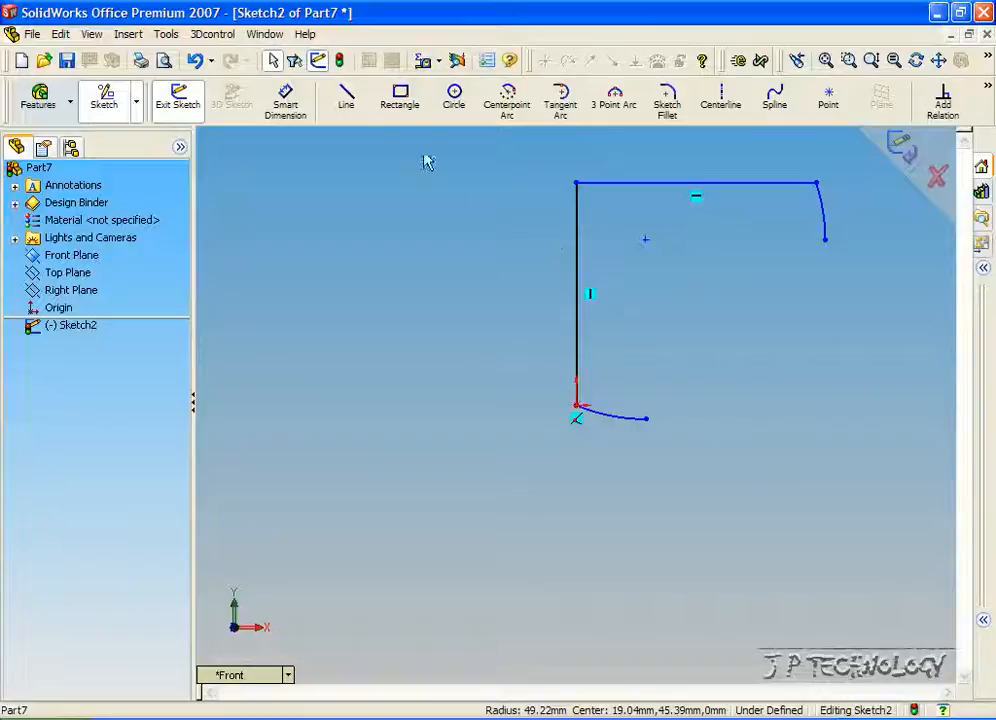
Step: Draw a line about 70 mm long joining the open ends of the two remaining arc pieces
{"action": "left_click", "coordinate": [358, 112]}
{"action": "left_click", "coordinate": [646, 418]}
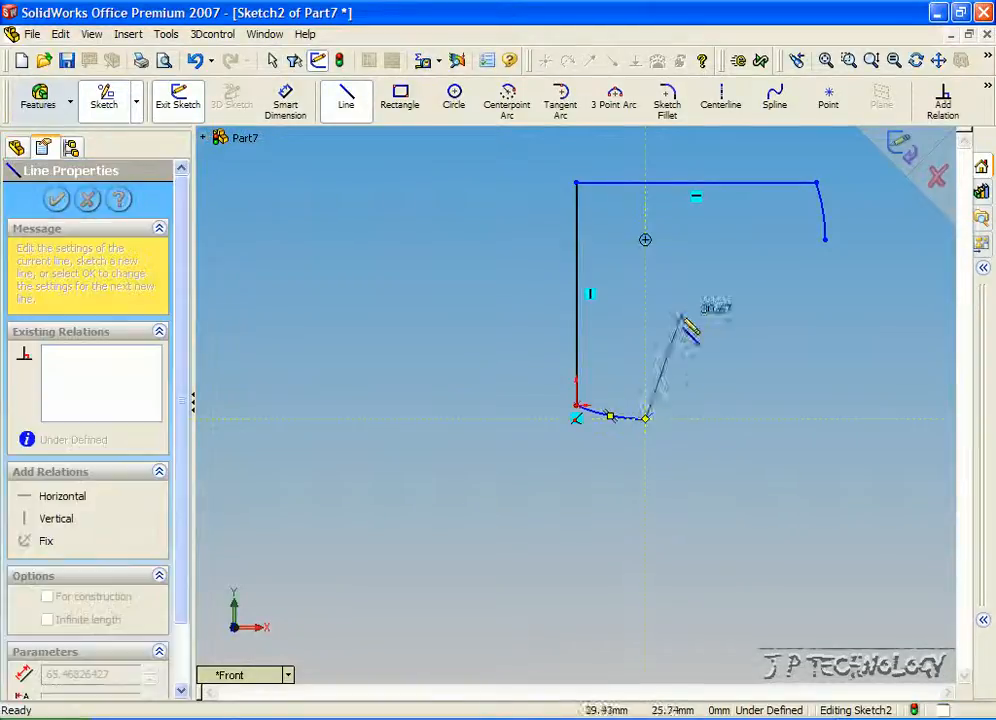
{"action": "left_click", "coordinate": [825, 240]}
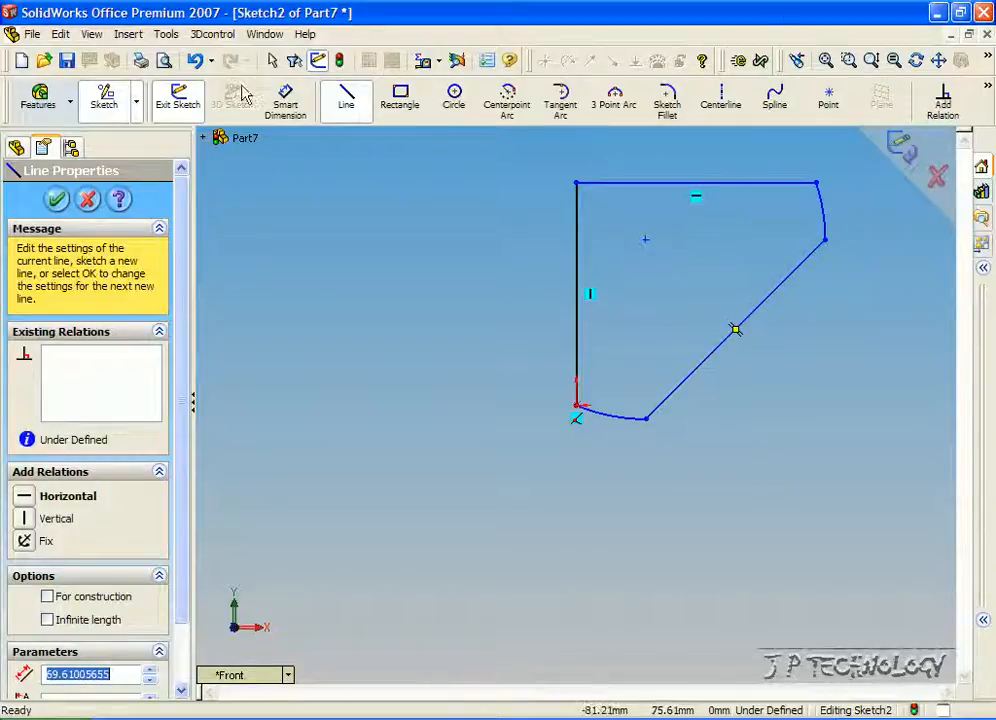
Step: Use Split Entities to split the vertical line at four points spaced down its upper half
{"action": "left_click", "coordinate": [167, 34]}
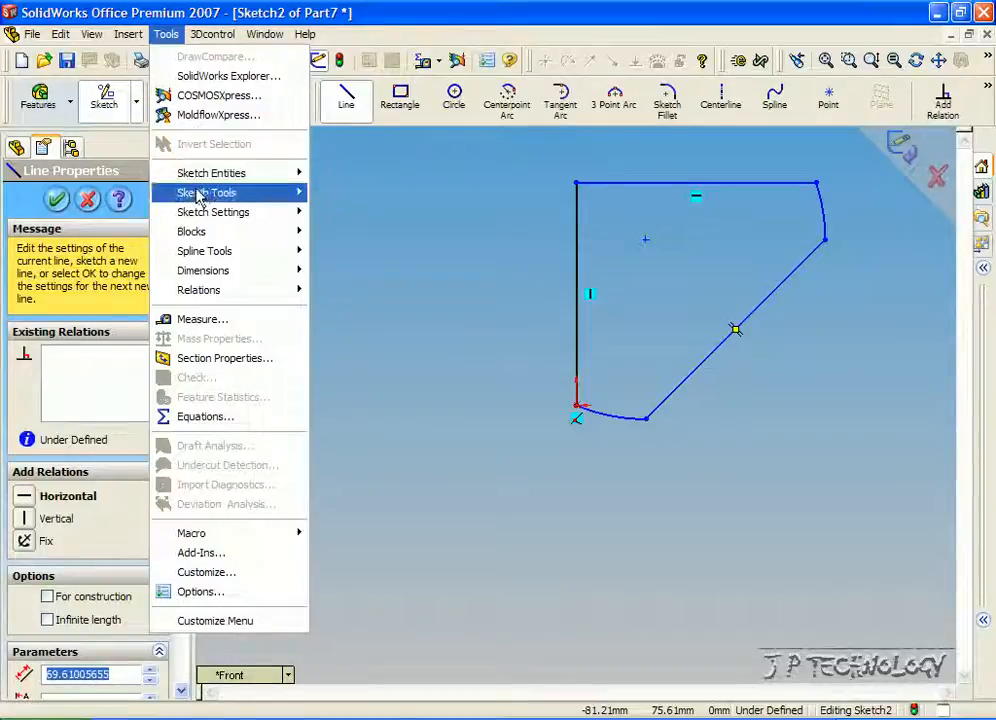
{"action": "mouse_move", "coordinate": [196, 193]}
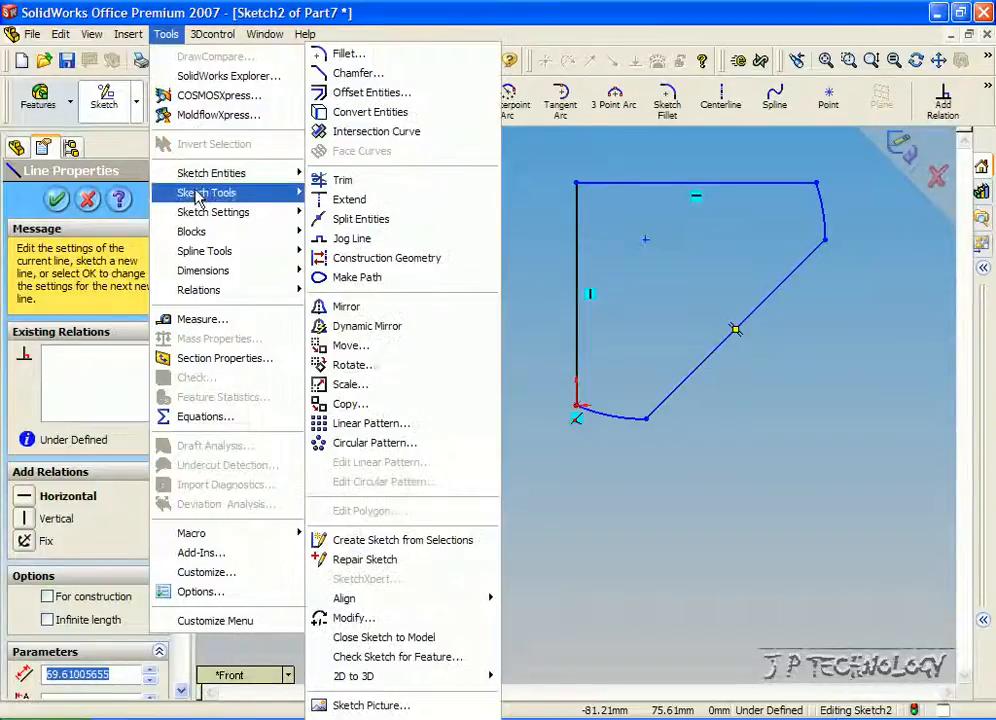
{"action": "left_click", "coordinate": [361, 219]}
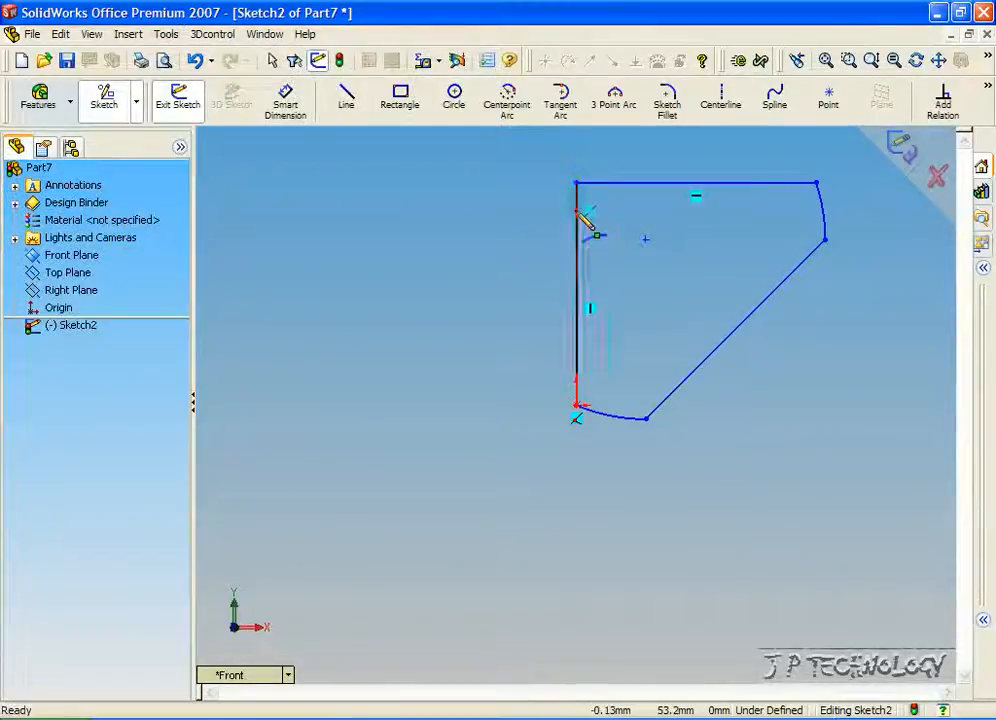
{"action": "left_click", "coordinate": [576, 284]}
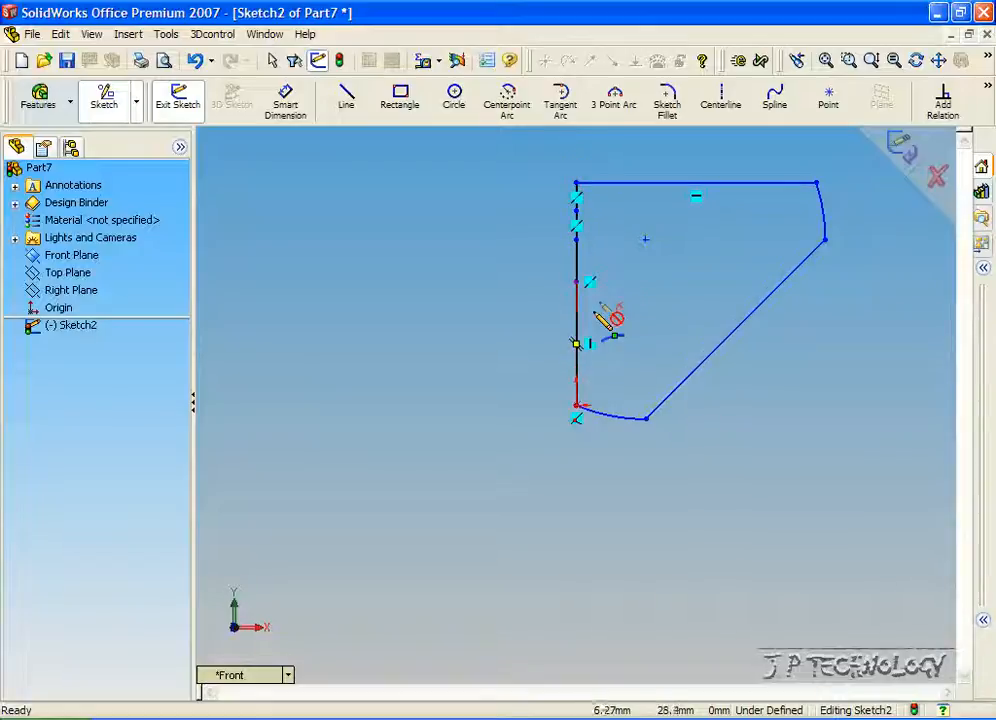
{"action": "left_click", "coordinate": [577, 313]}
Step: Split the upper horizontal line at three points spread along its length
{"action": "left_click", "coordinate": [646, 183]}
{"action": "left_click", "coordinate": [706, 183]}
{"action": "left_click", "coordinate": [770, 184]}
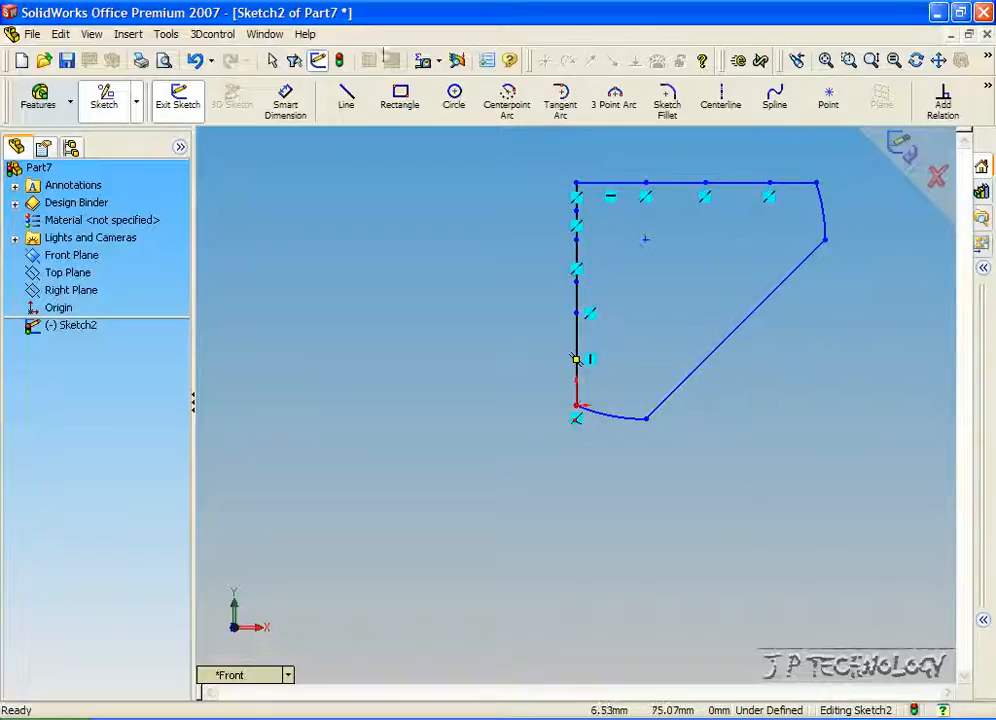
Step: Delete the horizontal line's segment between its first and second split points from the left
{"action": "left_click", "coordinate": [272, 60]}
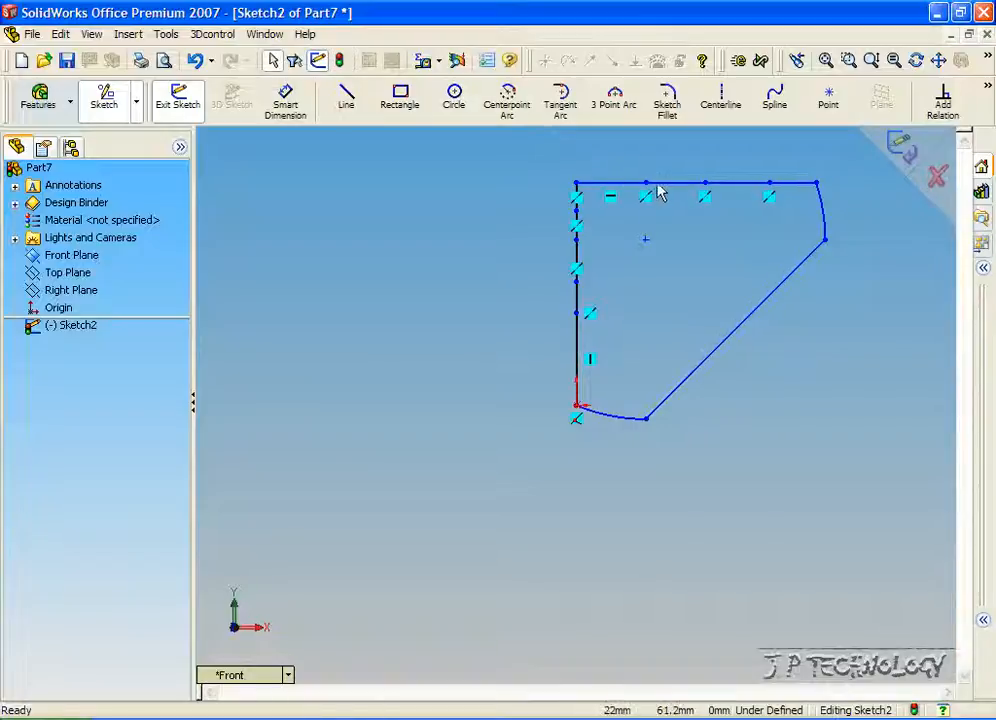
{"action": "left_click", "coordinate": [658, 184]}
{"action": "key", "text": "Delete"}
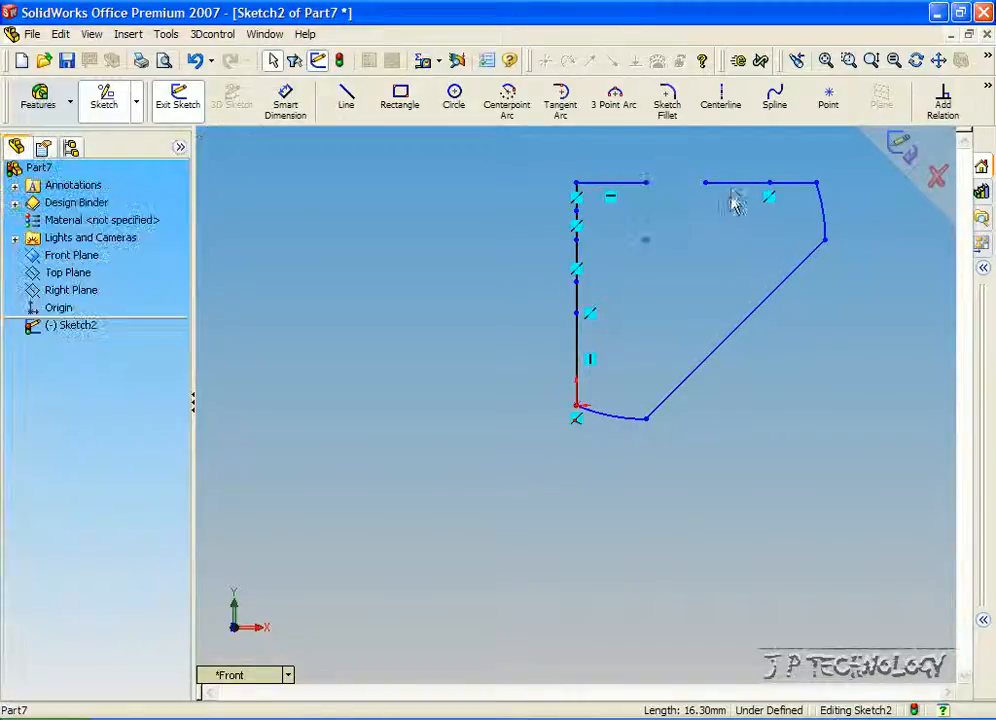
Step: Dimension the horizontal segment just beyond the gap between its endpoints and set its length to 20 mm
{"action": "left_click", "coordinate": [736, 185]}
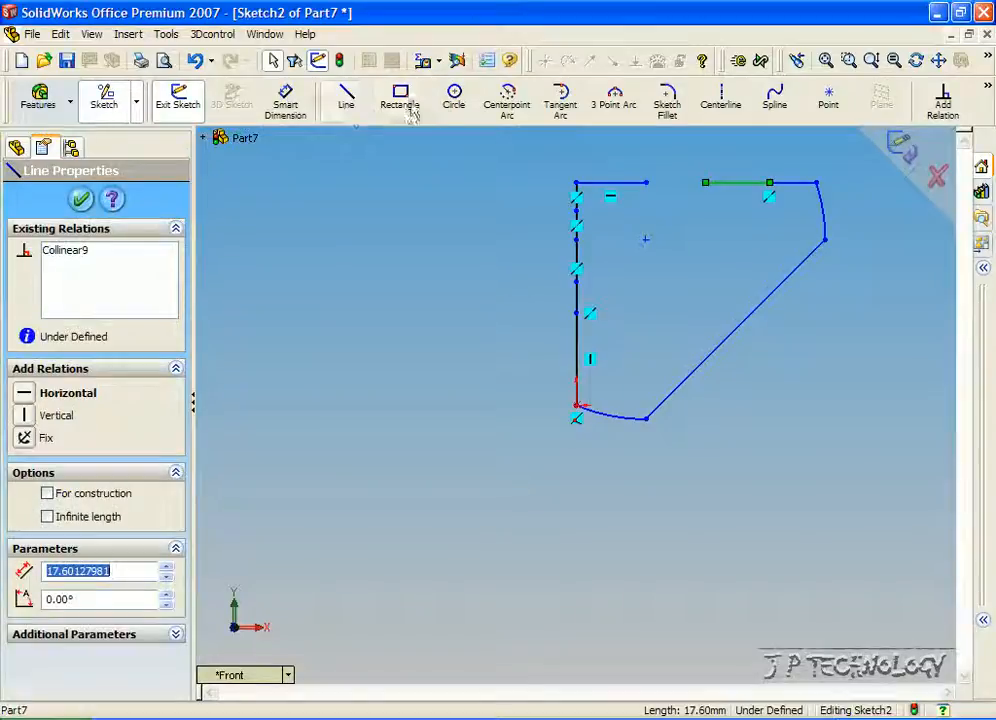
{"action": "key", "text": "Delete"}
{"action": "left_click", "coordinate": [285, 100]}
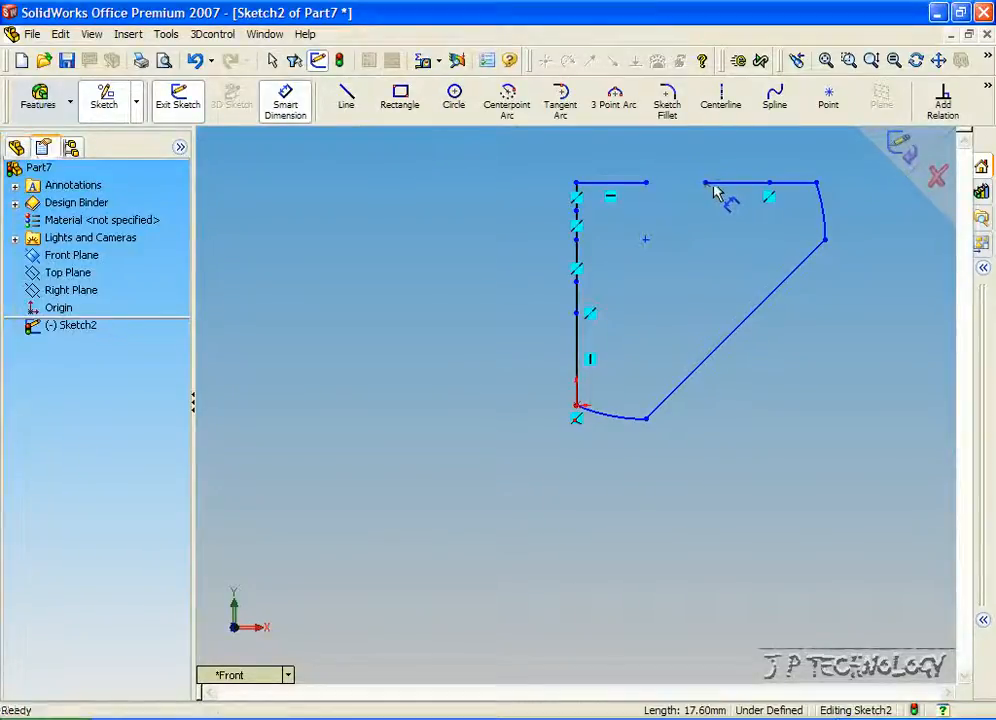
{"action": "left_click", "coordinate": [706, 183]}
{"action": "left_click", "coordinate": [769, 183]}
{"action": "left_click", "coordinate": [742, 155]}
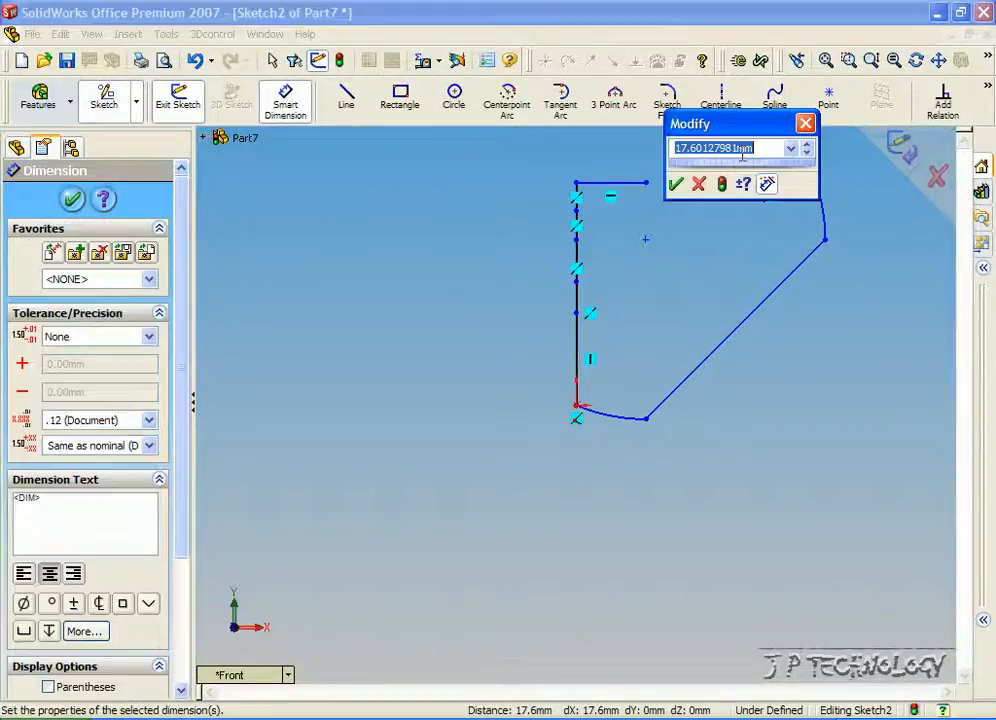
{"action": "type", "text": "20"}
{"action": "key", "text": "Return"}
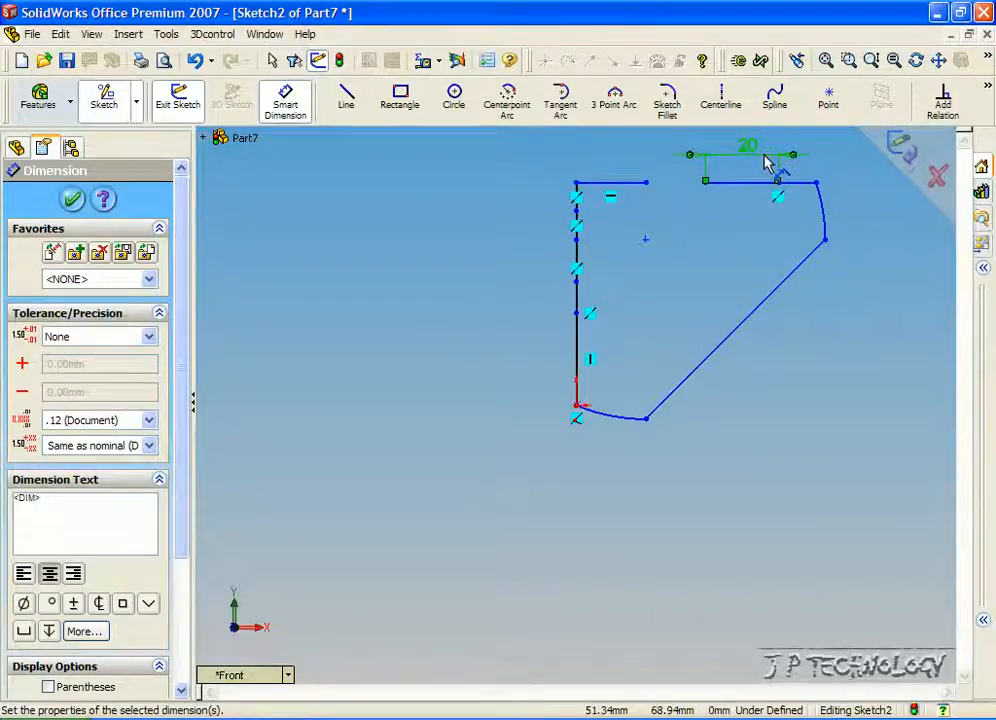